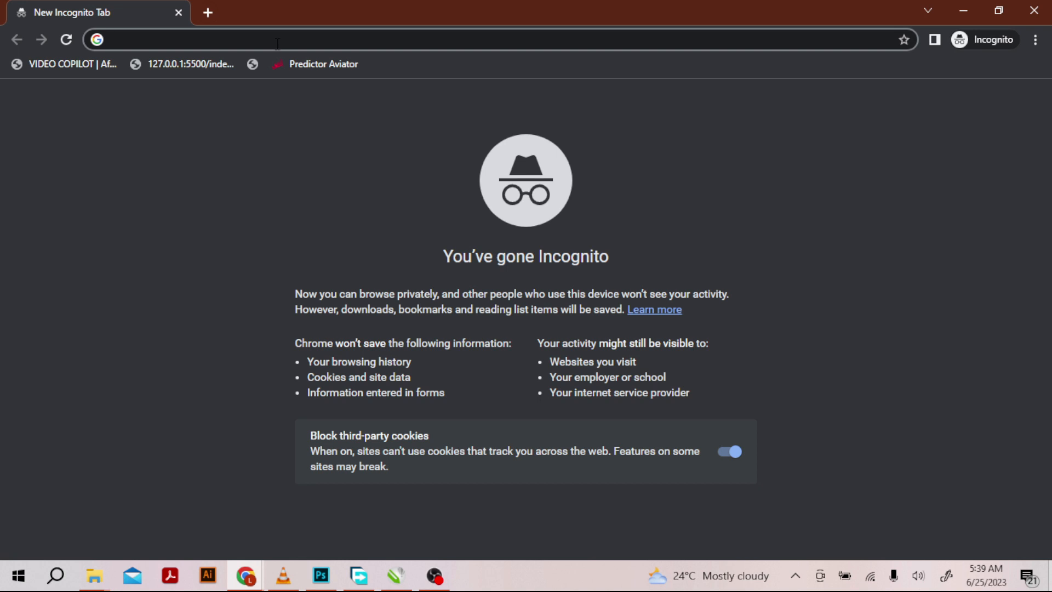
- Search the web for flowcv, open the FlowCV site and start its free, no-account version
{"action": "type", "text": "flow"}
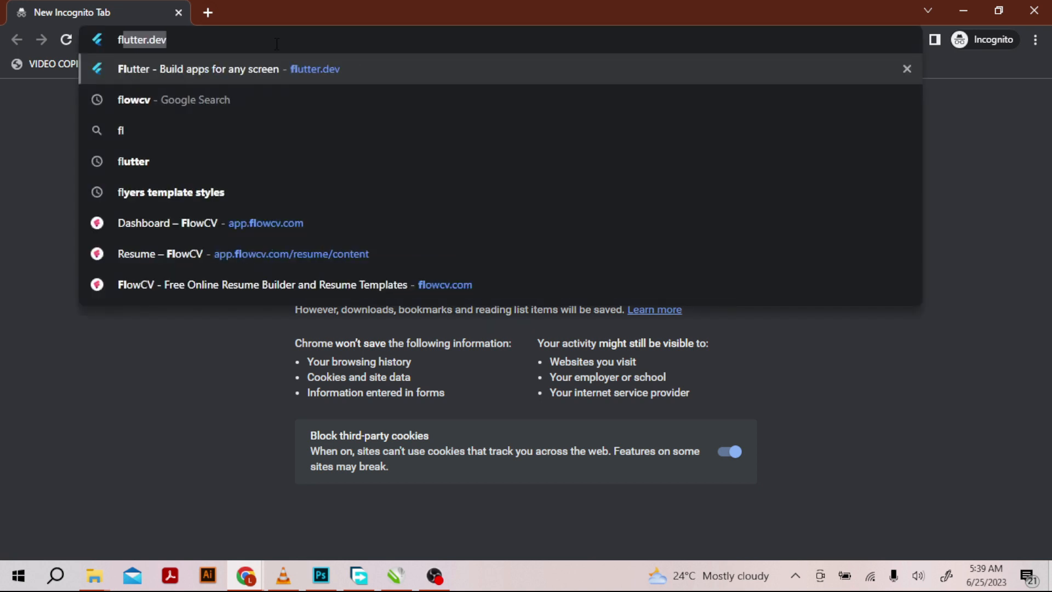
{"action": "key", "text": "Return"}
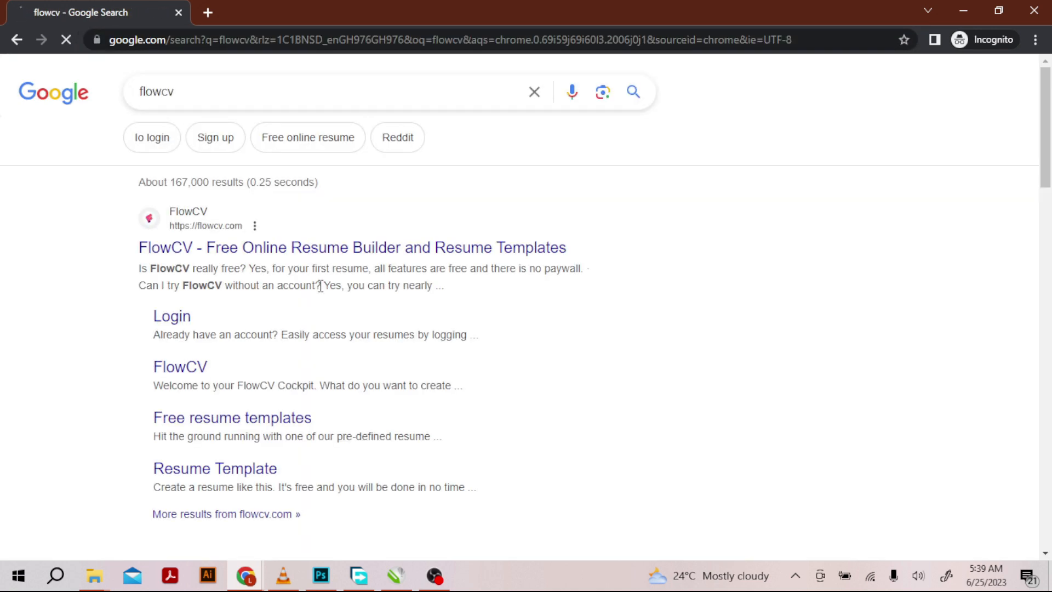
{"action": "left_click", "coordinate": [340, 247]}
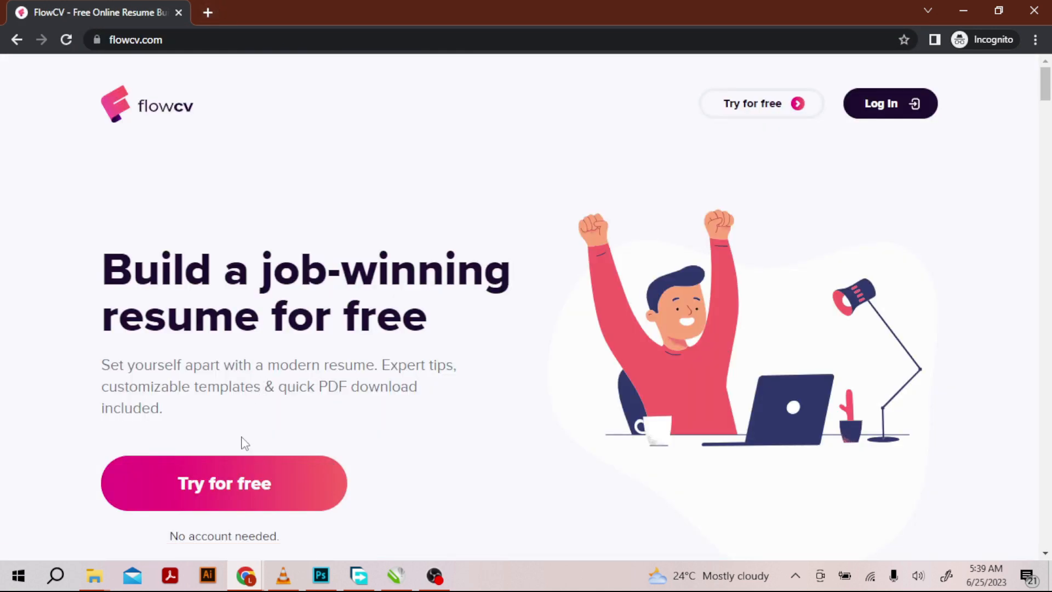
{"action": "left_click", "coordinate": [227, 491]}
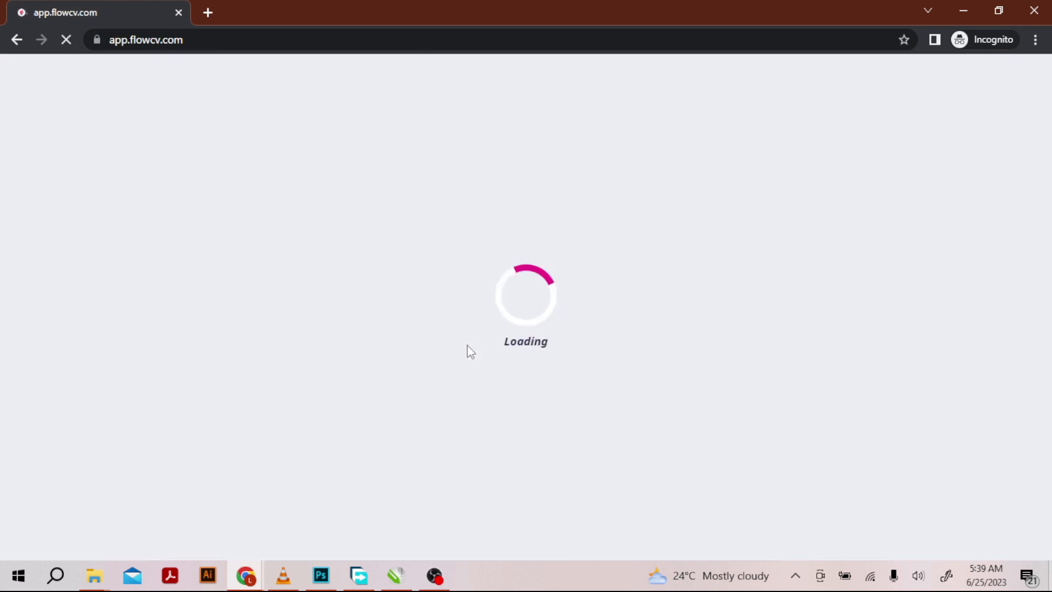
- Look over the sample resume templates on the dashboard and start a new resume
{"action": "scroll", "coordinate": [367, 384], "scroll_direction": "down", "scroll_amount": 5}
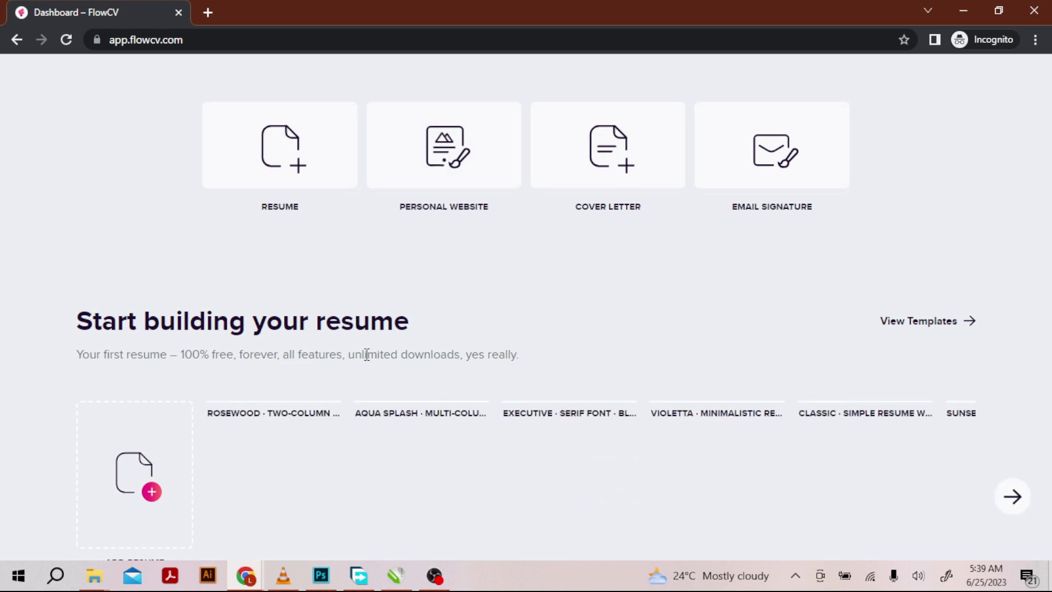
{"action": "scroll", "coordinate": [381, 399], "scroll_direction": "down", "scroll_amount": 2}
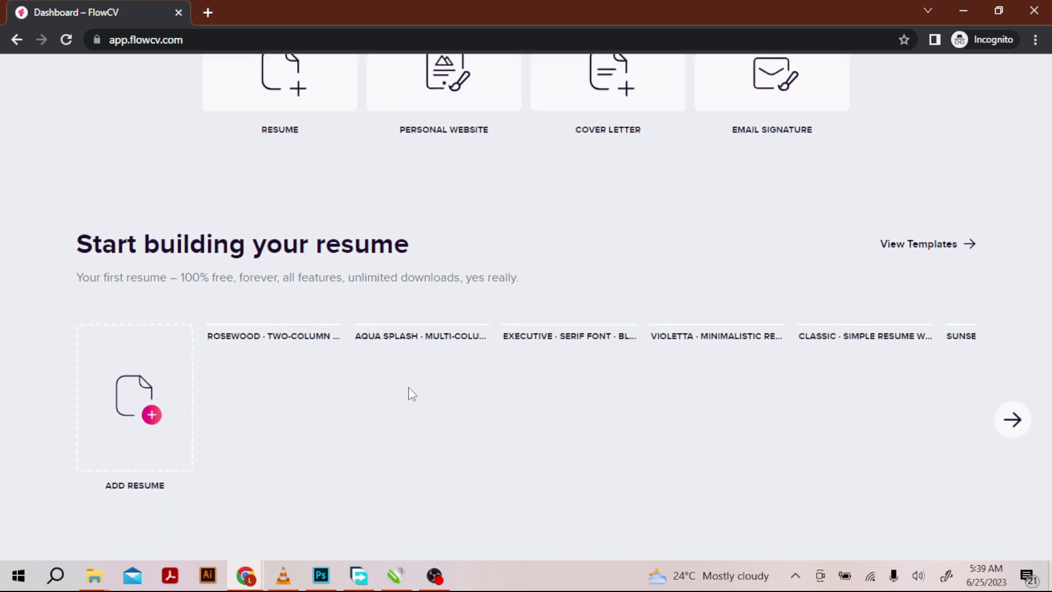
{"action": "scroll", "coordinate": [557, 380], "scroll_direction": "down", "scroll_amount": 3}
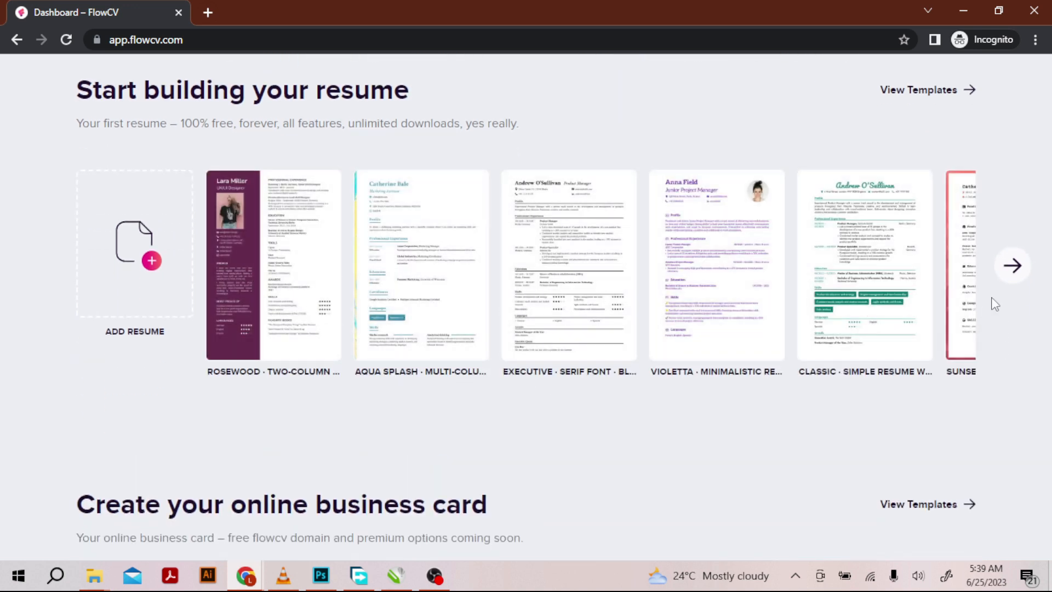
{"action": "left_click", "coordinate": [1013, 267]}
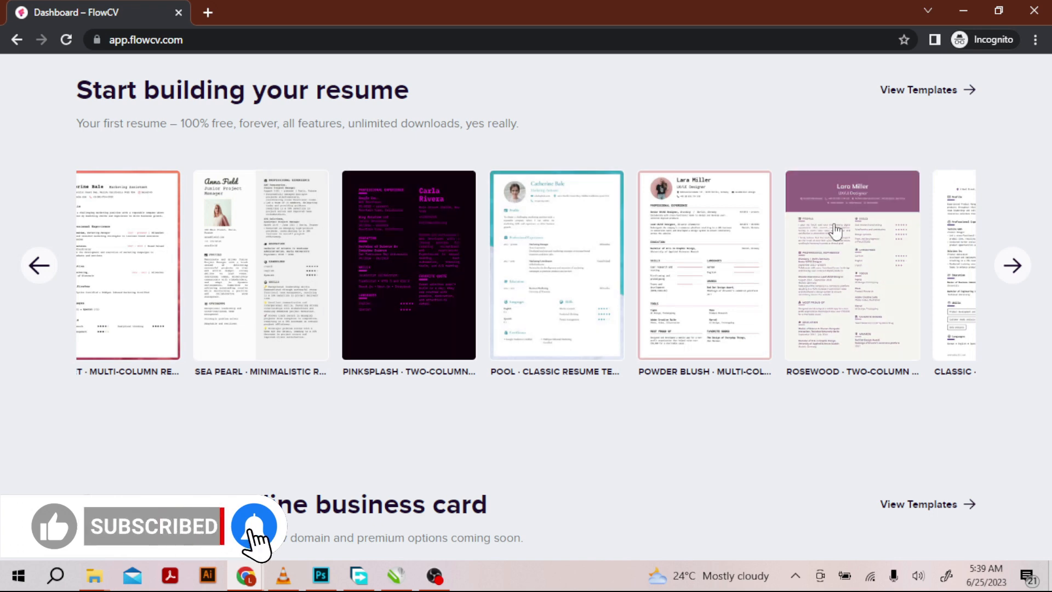
{"action": "left_click", "coordinate": [39, 265]}
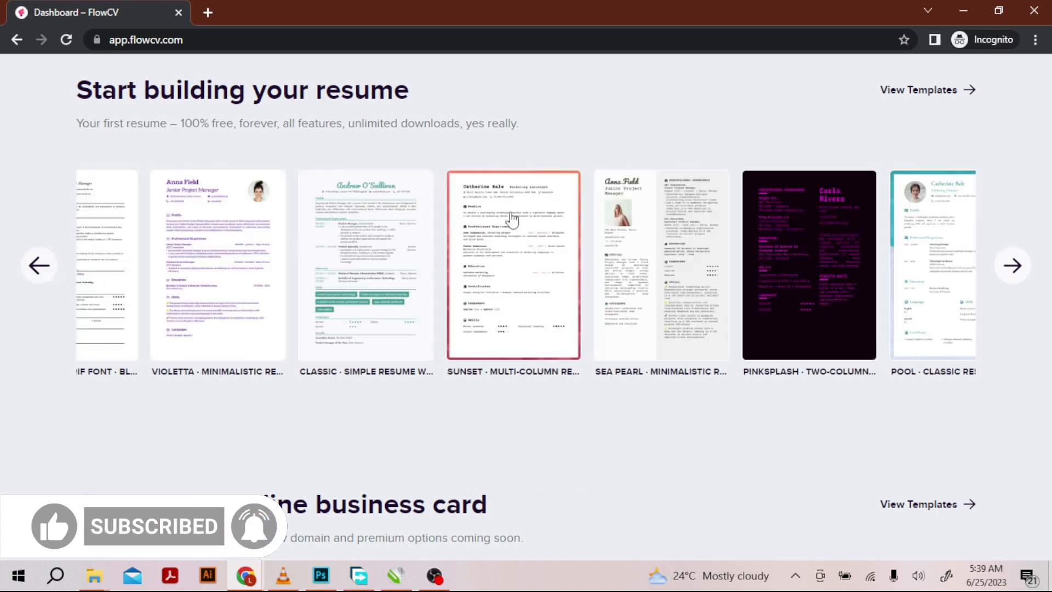
{"action": "scroll", "coordinate": [340, 299], "scroll_direction": "up", "scroll_amount": 4}
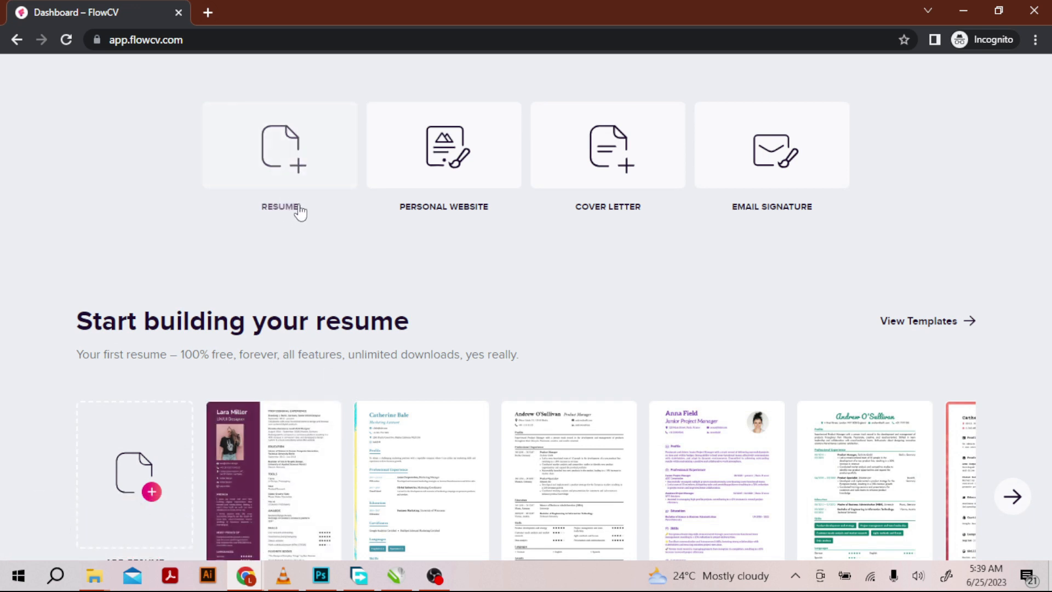
{"action": "left_click", "coordinate": [271, 161]}
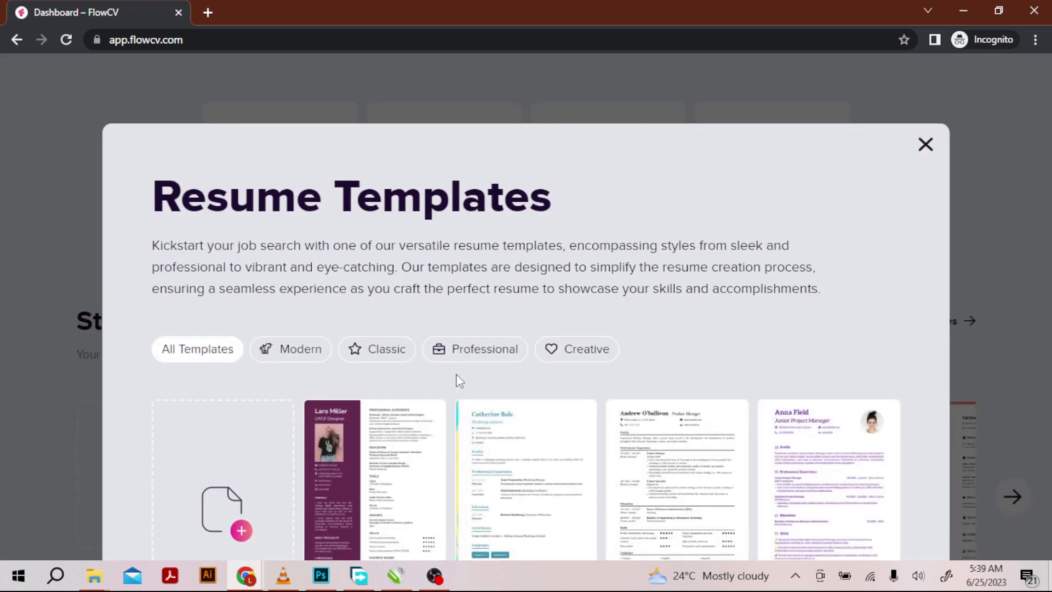
- Create the resume from the "Sea Pearl · Minimalistic resume · Classic" template after previewing it
{"action": "scroll", "coordinate": [416, 328], "scroll_direction": "down", "scroll_amount": 4}
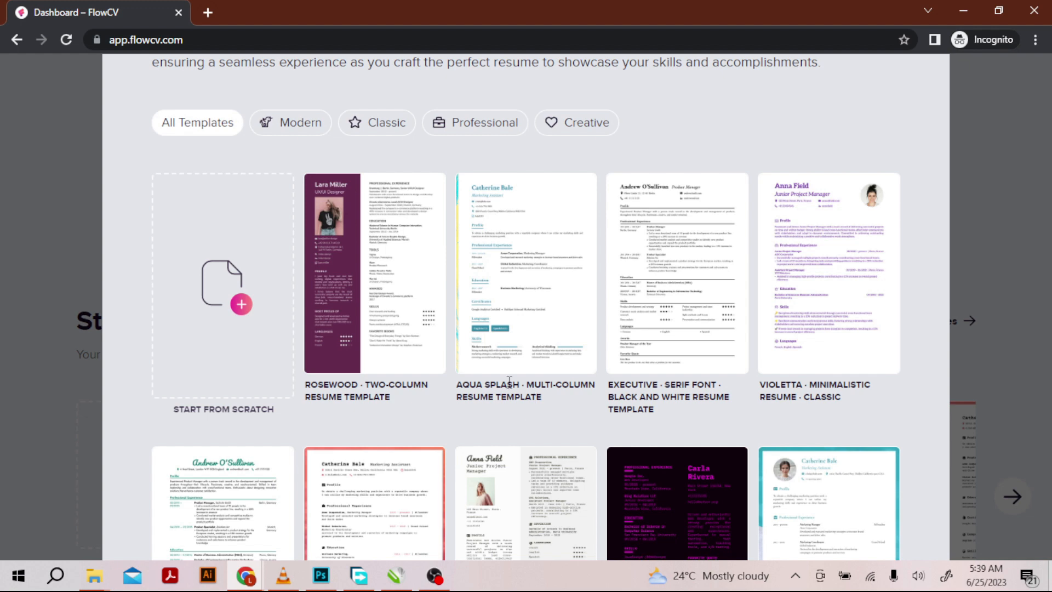
{"action": "scroll", "coordinate": [545, 350], "scroll_direction": "down", "scroll_amount": 3}
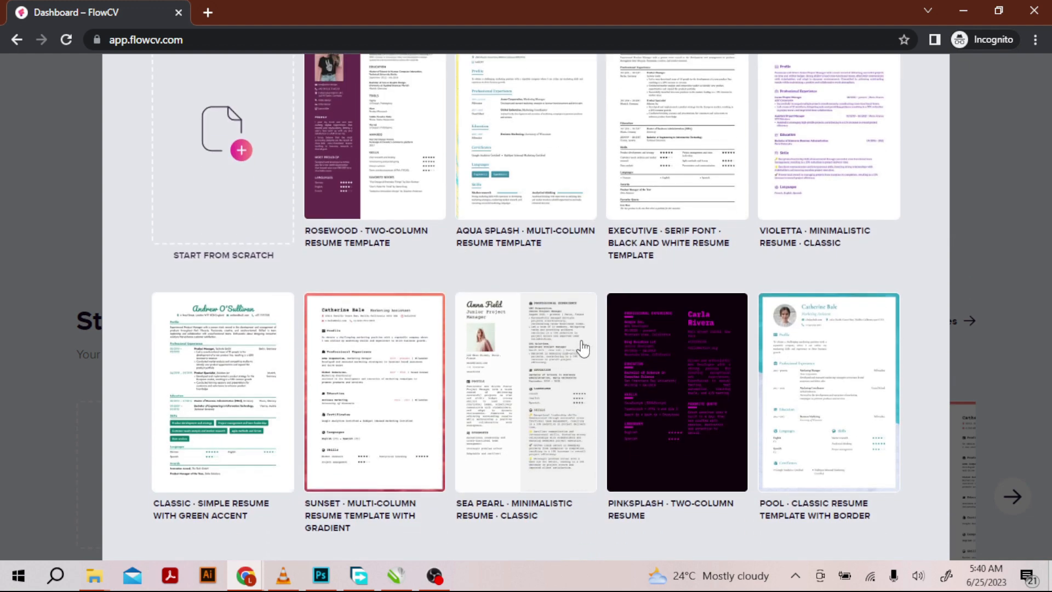
{"action": "scroll", "coordinate": [557, 352], "scroll_direction": "up", "scroll_amount": 2}
{"action": "scroll", "coordinate": [548, 356], "scroll_direction": "down", "scroll_amount": 2}
{"action": "left_click", "coordinate": [511, 392]}
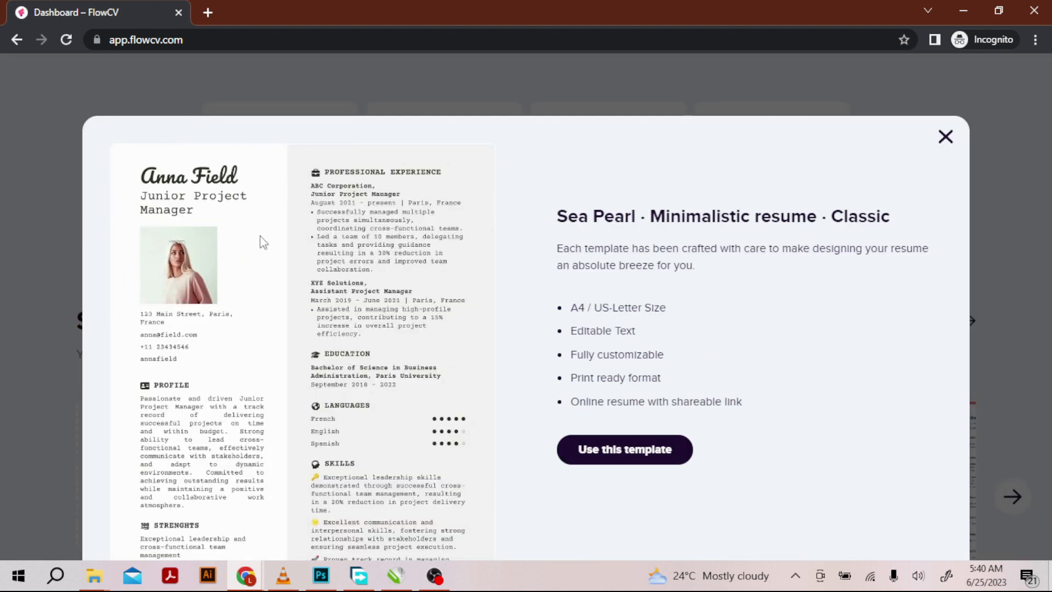
{"action": "scroll", "coordinate": [262, 241], "scroll_direction": "down", "scroll_amount": 2}
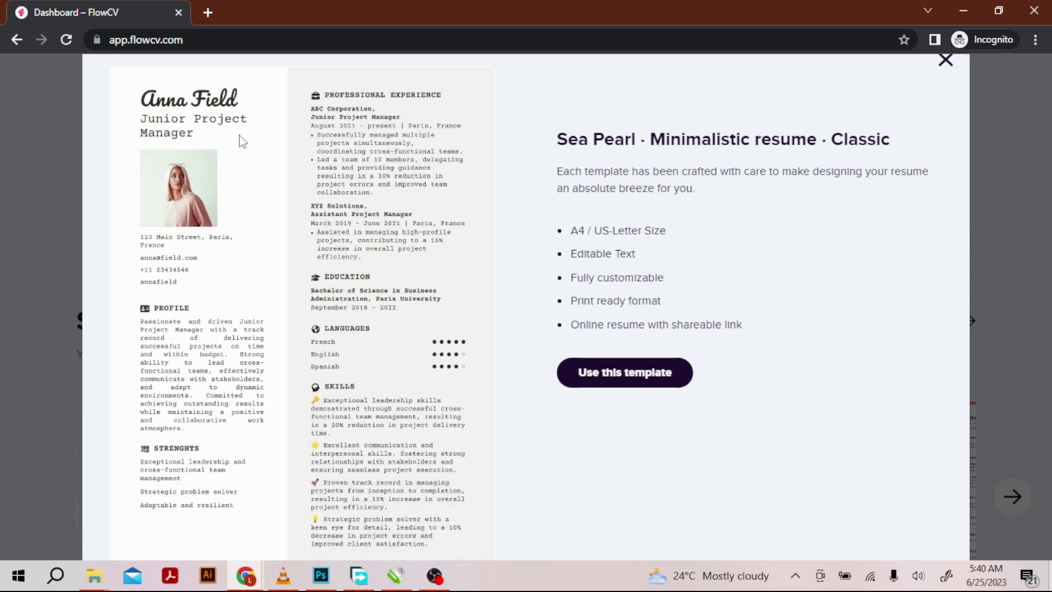
{"action": "scroll", "coordinate": [245, 365], "scroll_direction": "down", "scroll_amount": 2}
{"action": "scroll", "coordinate": [245, 366], "scroll_direction": "up", "scroll_amount": 2}
{"action": "scroll", "coordinate": [245, 365], "scroll_direction": "up", "scroll_amount": 2}
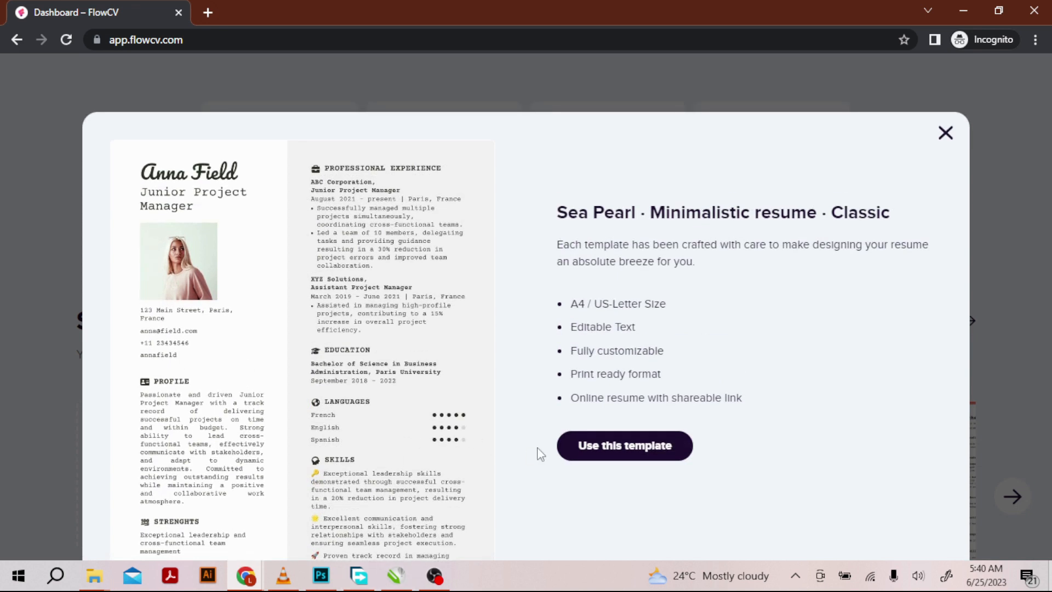
{"action": "left_click", "coordinate": [620, 454]}
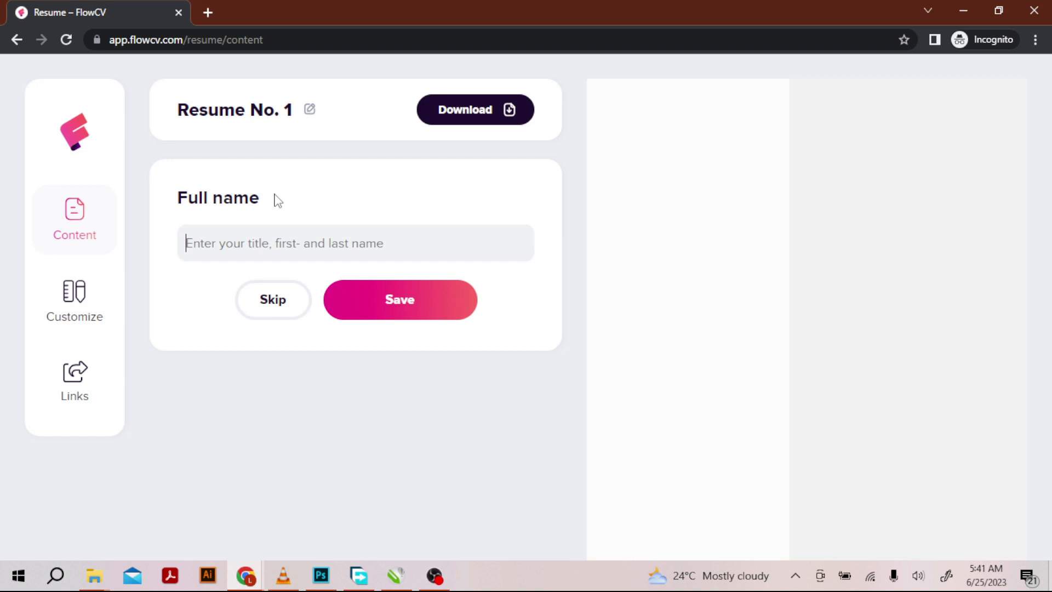
- Switch to ChatGPT and submit the prompt "write a sample of UX/UI designer RESUME/CV"
{"action": "left_click", "coordinate": [257, 575]}
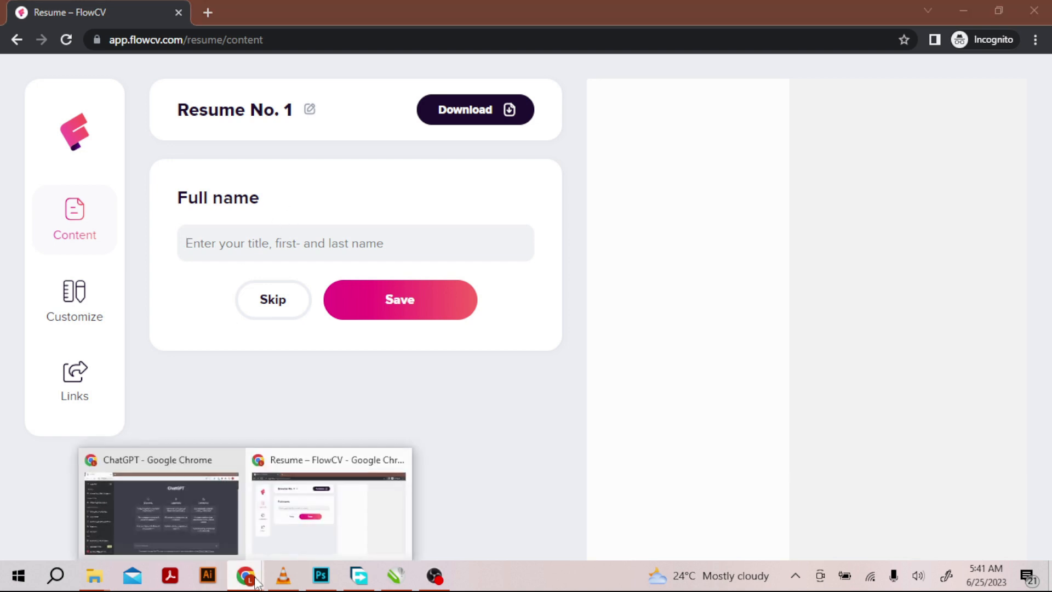
{"action": "left_click", "coordinate": [182, 490]}
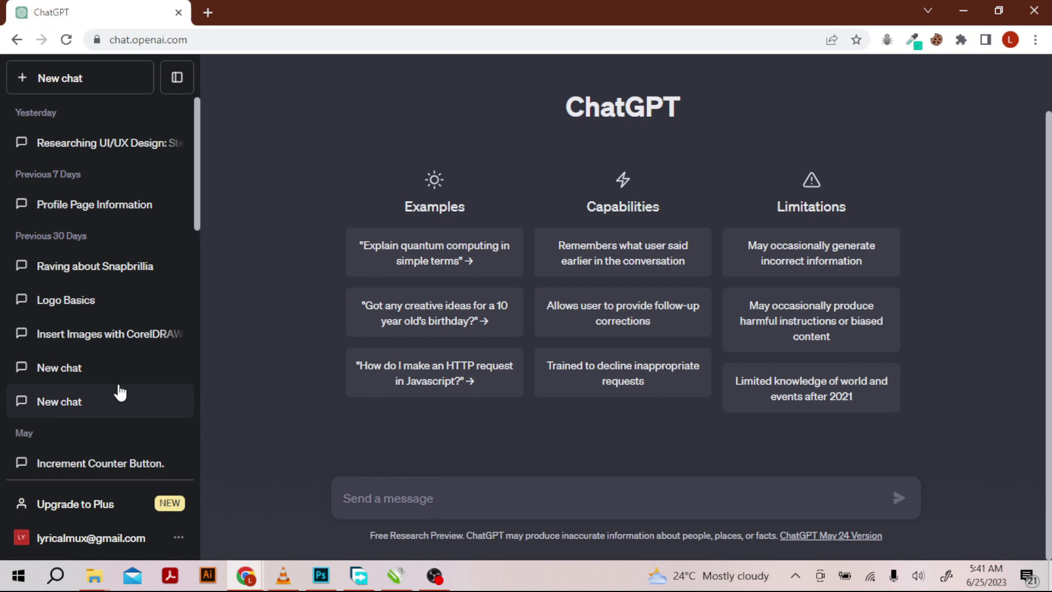
{"action": "type", "text": "write"}
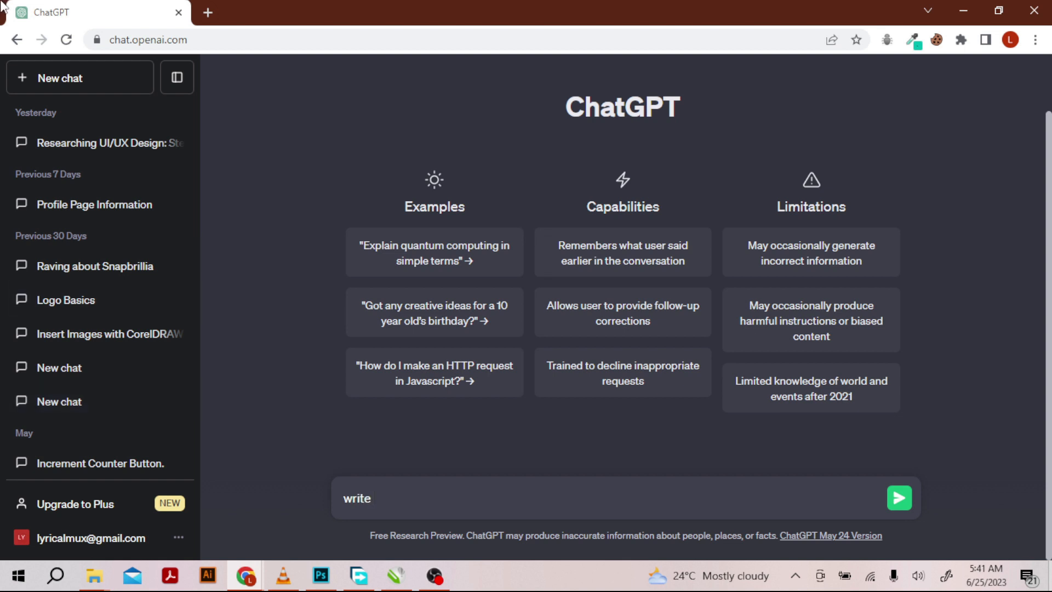
{"action": "type", "text": " a samp"}
{"action": "type", "text": "le of "}
{"action": "type", "text": "UX"}
{"action": "type", "text": "/"}
{"action": "type", "text": "UI de"}
{"action": "type", "text": "sign"}
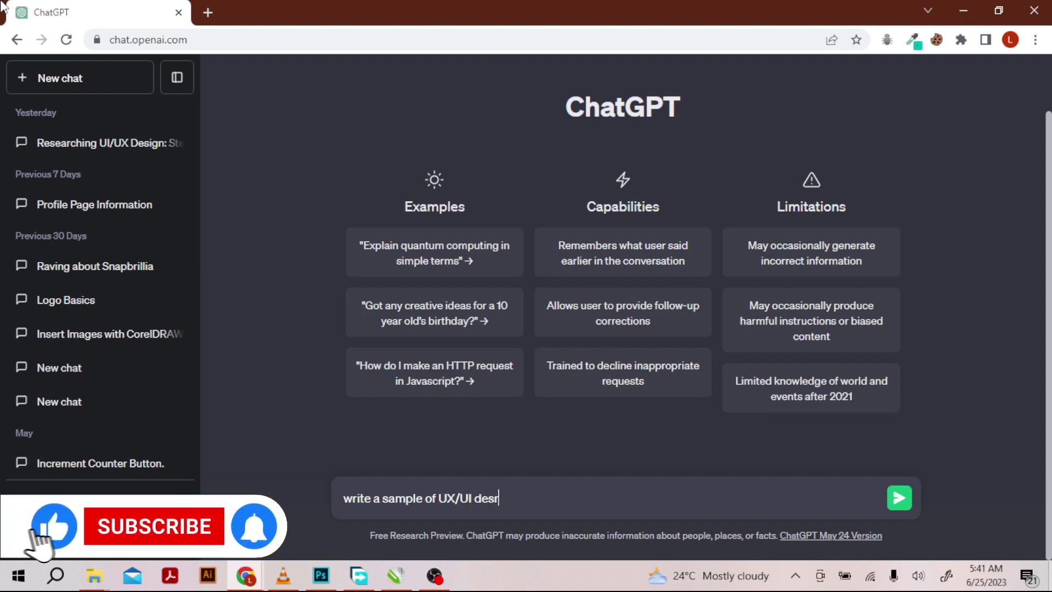
{"action": "type", "text": "er "}
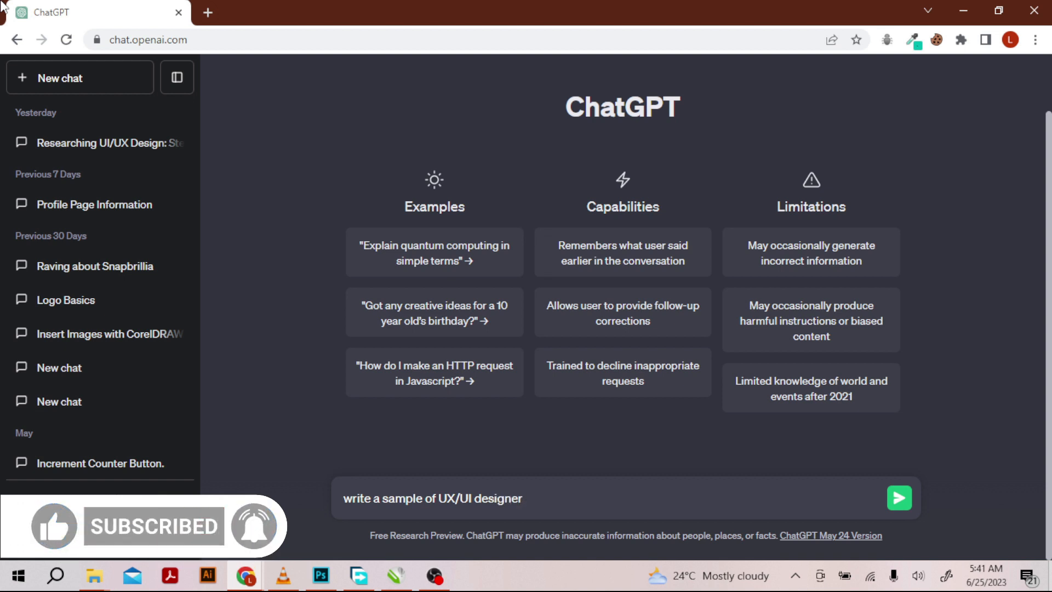
{"action": "type", "text": "R"}
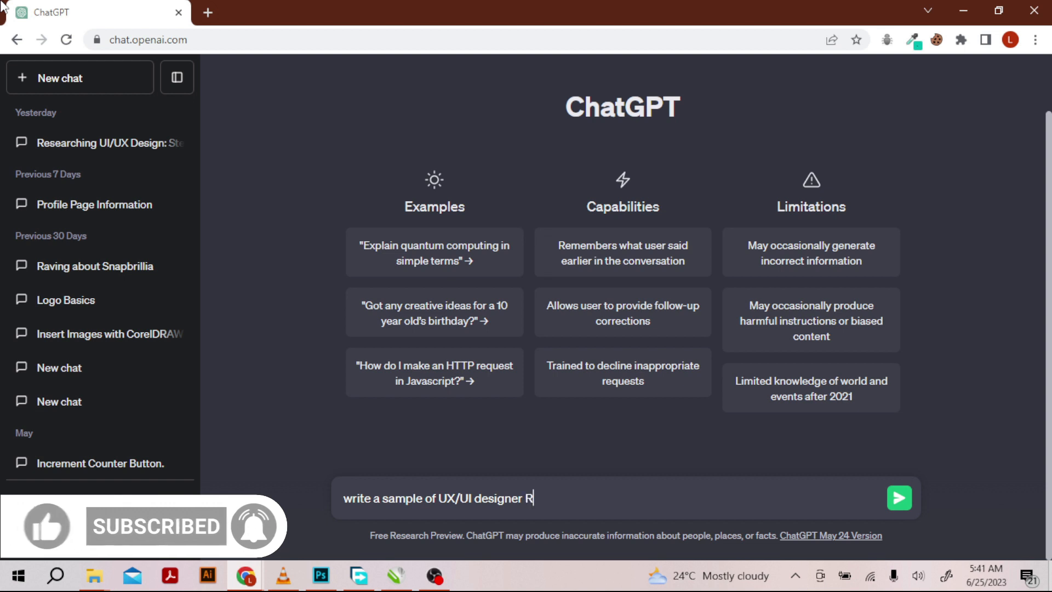
{"action": "type", "text": "ESUME"}
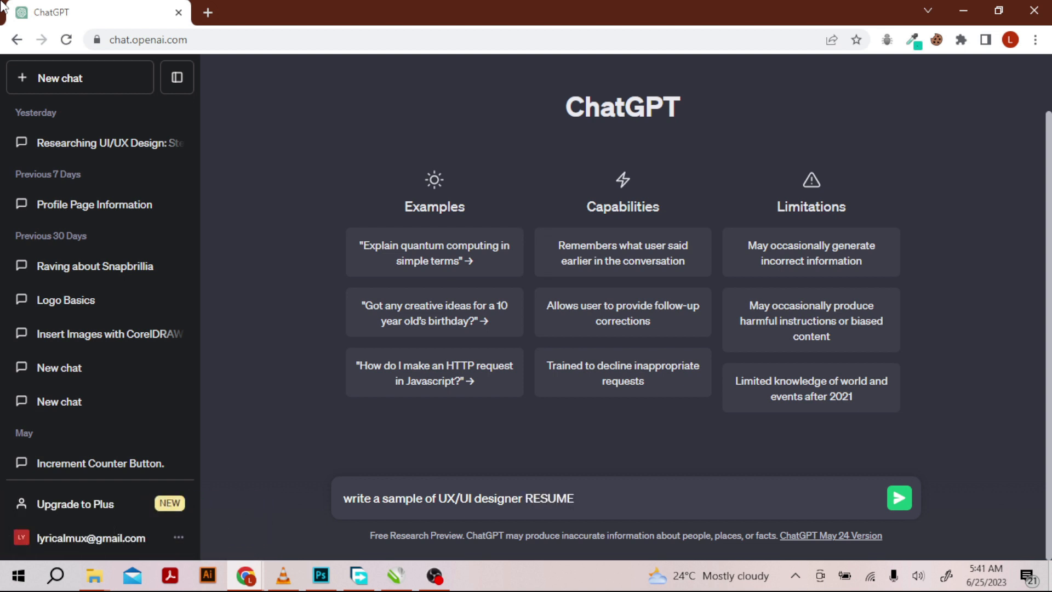
{"action": "type", "text": "/CV"}
{"action": "left_click", "coordinate": [899, 498]}
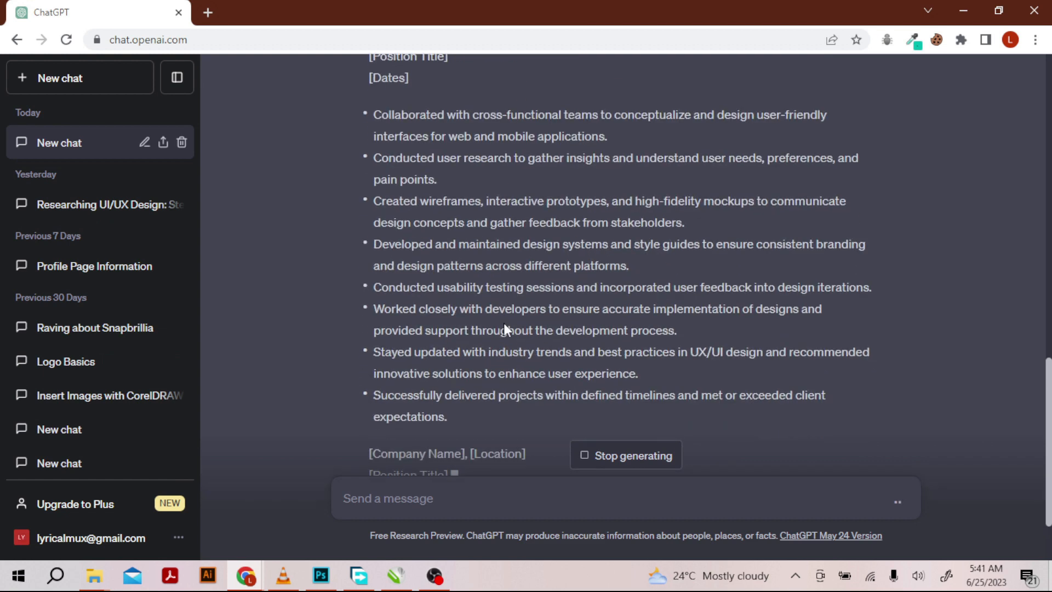
- Review the generated sample resume and select its job title text "UX/UI Designer"
{"action": "scroll", "coordinate": [471, 337], "scroll_direction": "up", "scroll_amount": 5}
{"action": "scroll", "coordinate": [469, 332], "scroll_direction": "up", "scroll_amount": 4}
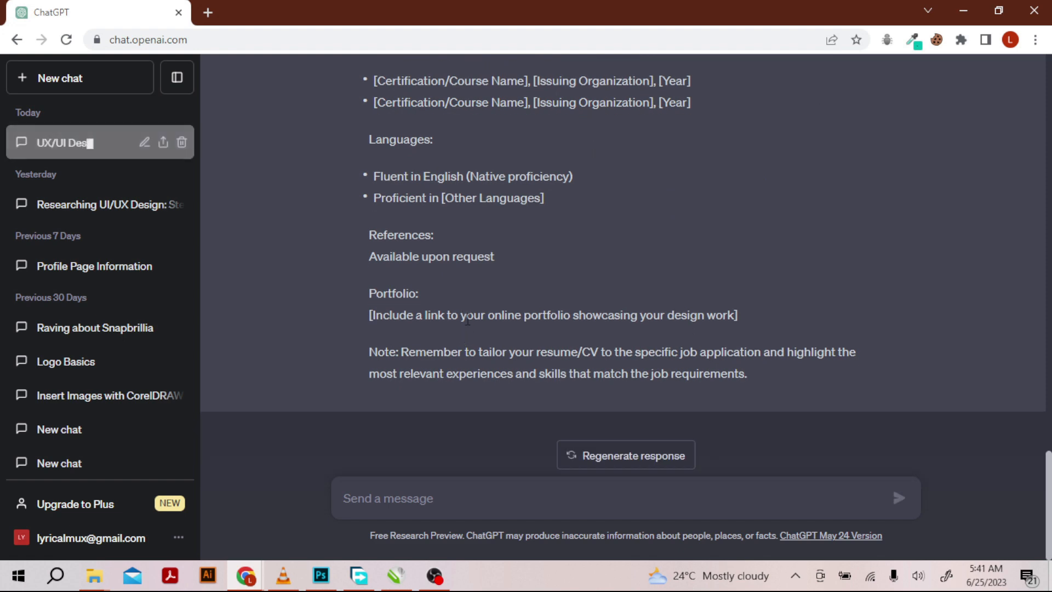
{"action": "scroll", "coordinate": [460, 320], "scroll_direction": "up", "scroll_amount": 20}
{"action": "scroll", "coordinate": [463, 308], "scroll_direction": "up", "scroll_amount": 10}
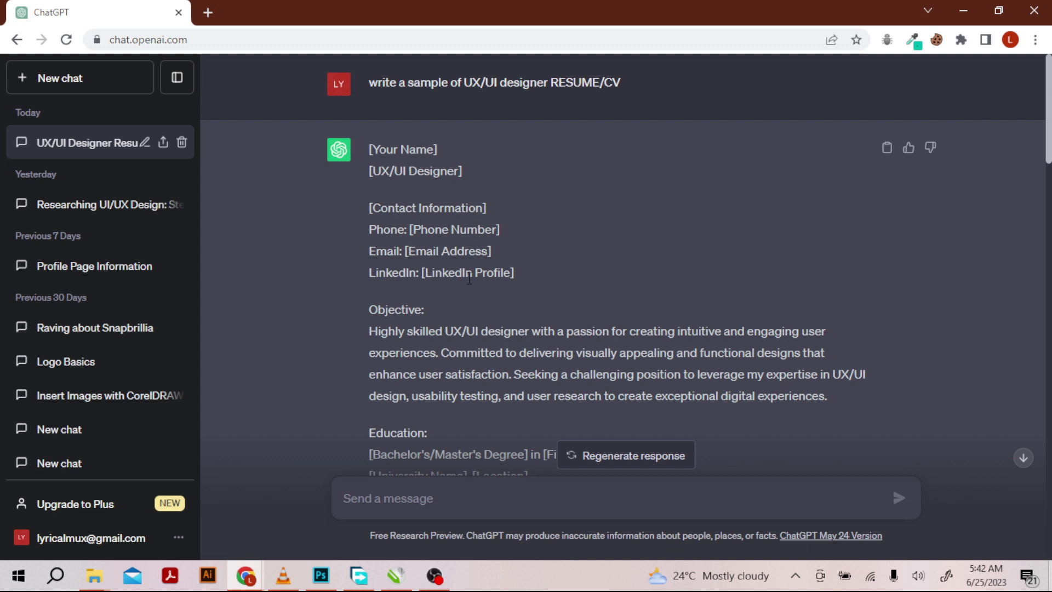
{"action": "scroll", "coordinate": [458, 274], "scroll_direction": "down", "scroll_amount": 3}
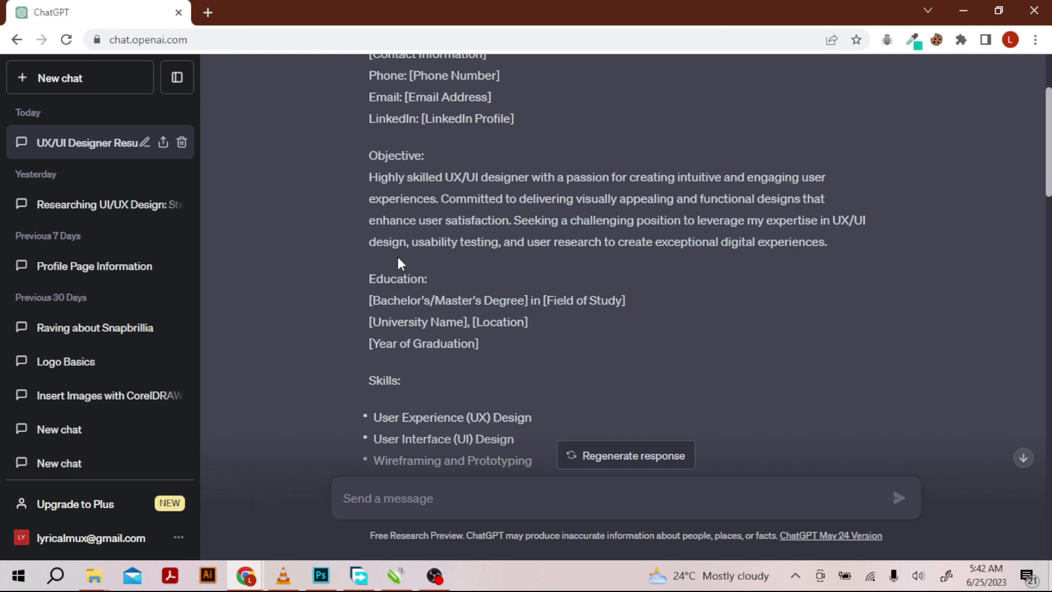
{"action": "scroll", "coordinate": [466, 247], "scroll_direction": "up", "scroll_amount": 3}
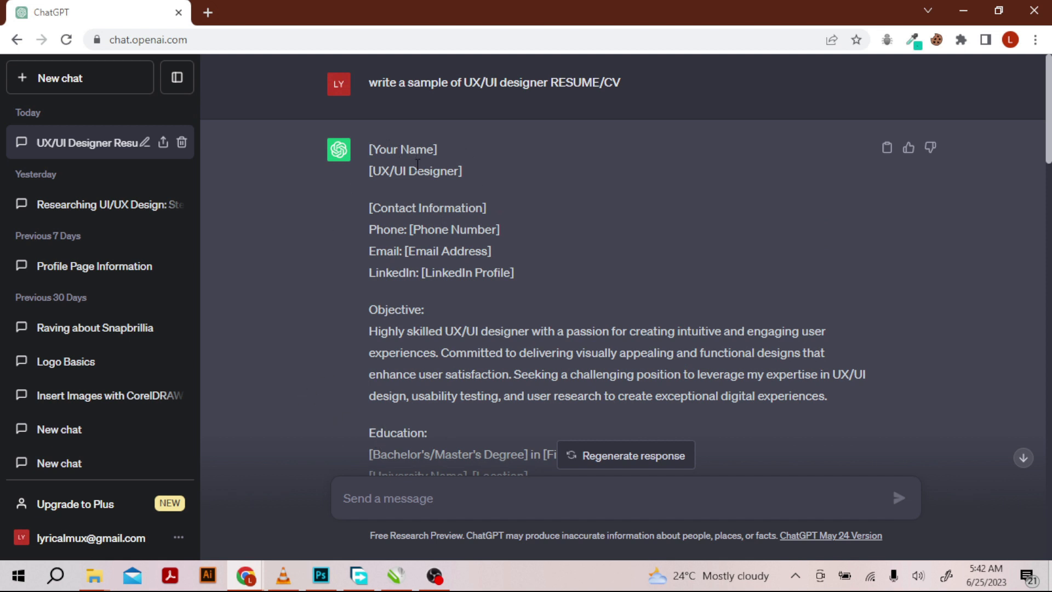
{"action": "left_click_drag", "start_coordinate": [373, 171], "coordinate": [461, 185]}
{"action": "key", "text": "ctrl+c"}
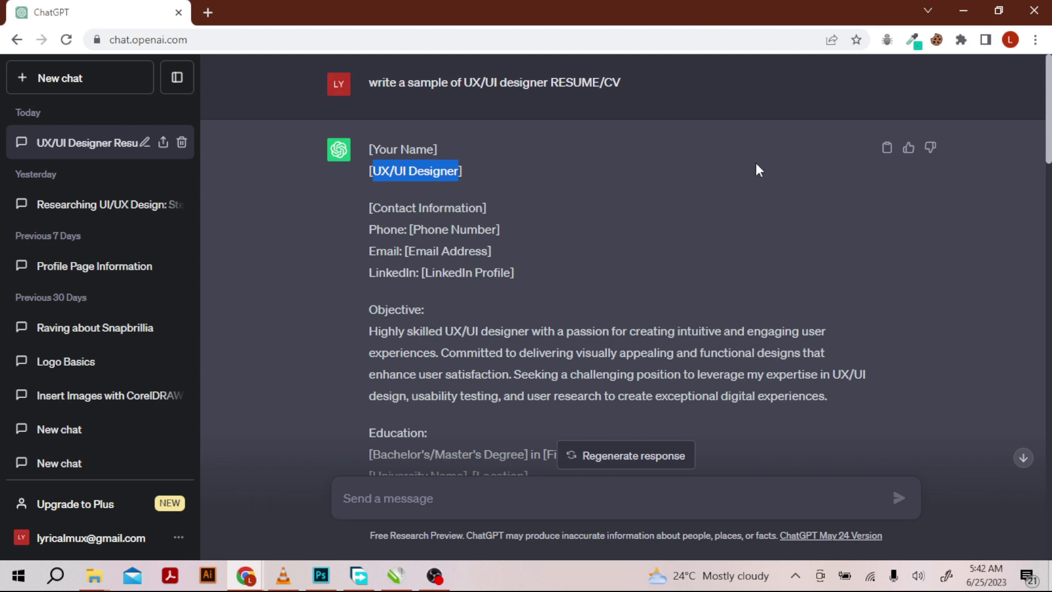
- Switch back to the FlowCV resume, fill in and save the full name, and open the personal details for editing
{"action": "mouse_move", "coordinate": [255, 585]}
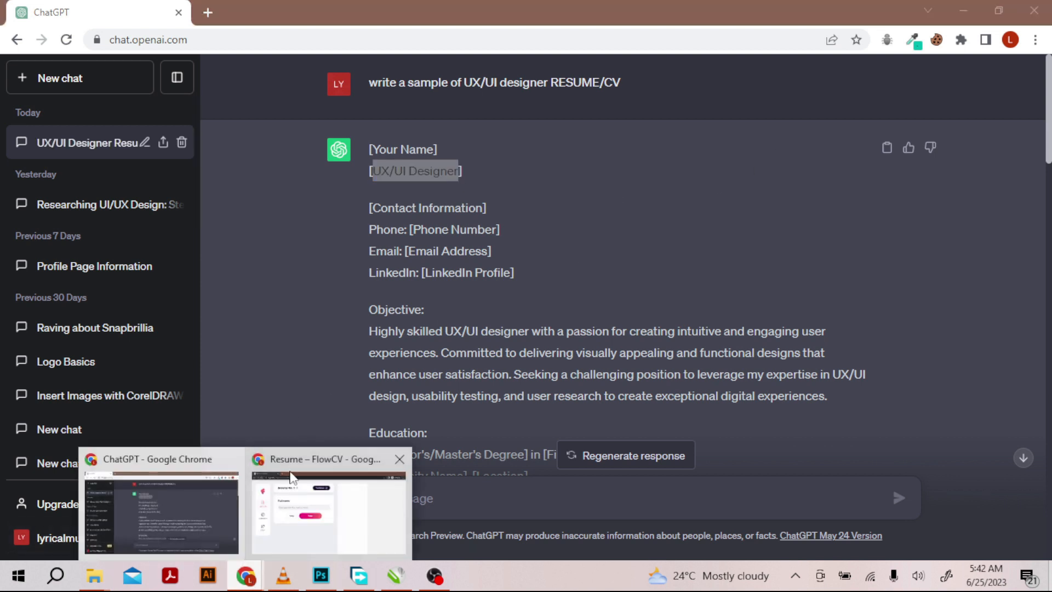
{"action": "left_click", "coordinate": [290, 495]}
{"action": "left_click", "coordinate": [364, 245]}
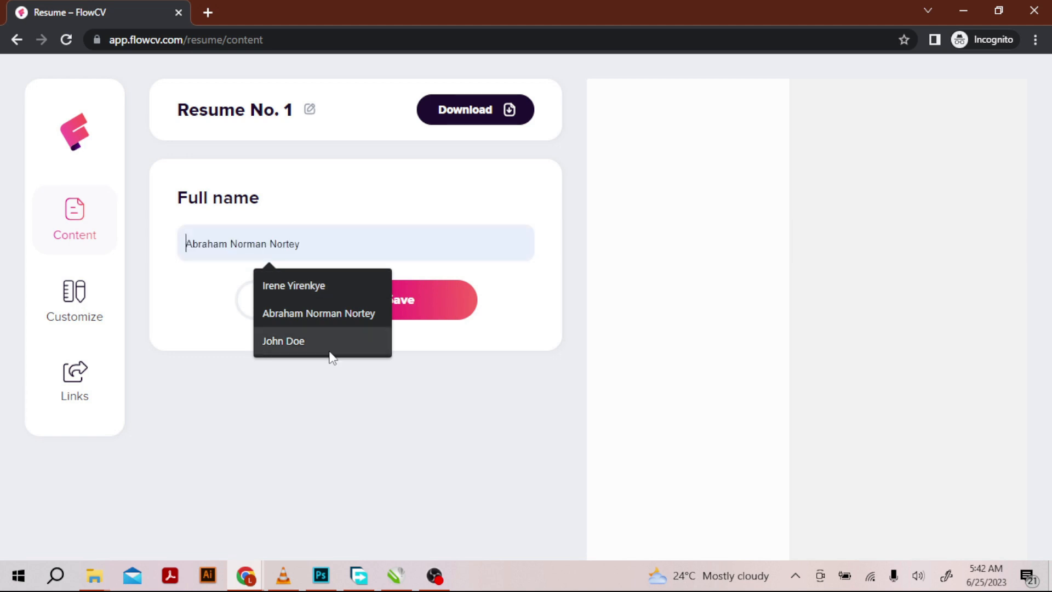
{"action": "left_click", "coordinate": [301, 342]}
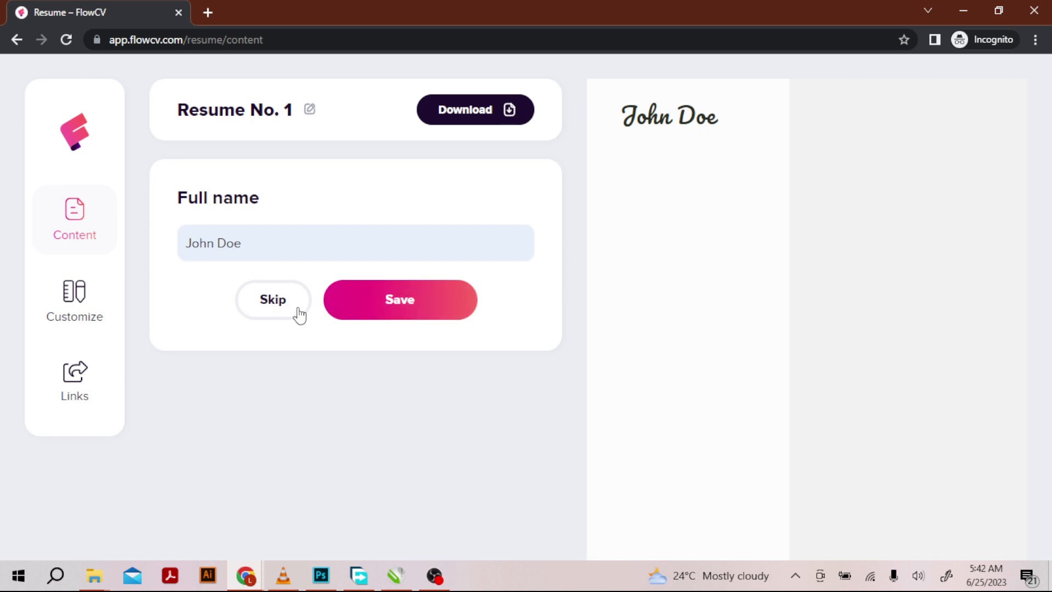
{"action": "left_click", "coordinate": [383, 298]}
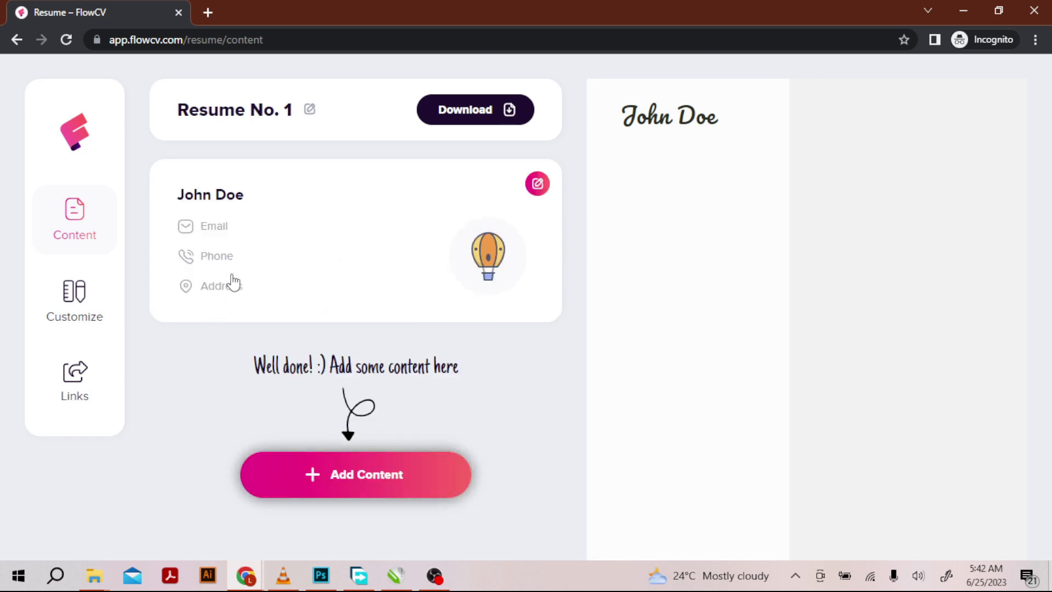
{"action": "left_click", "coordinate": [224, 227]}
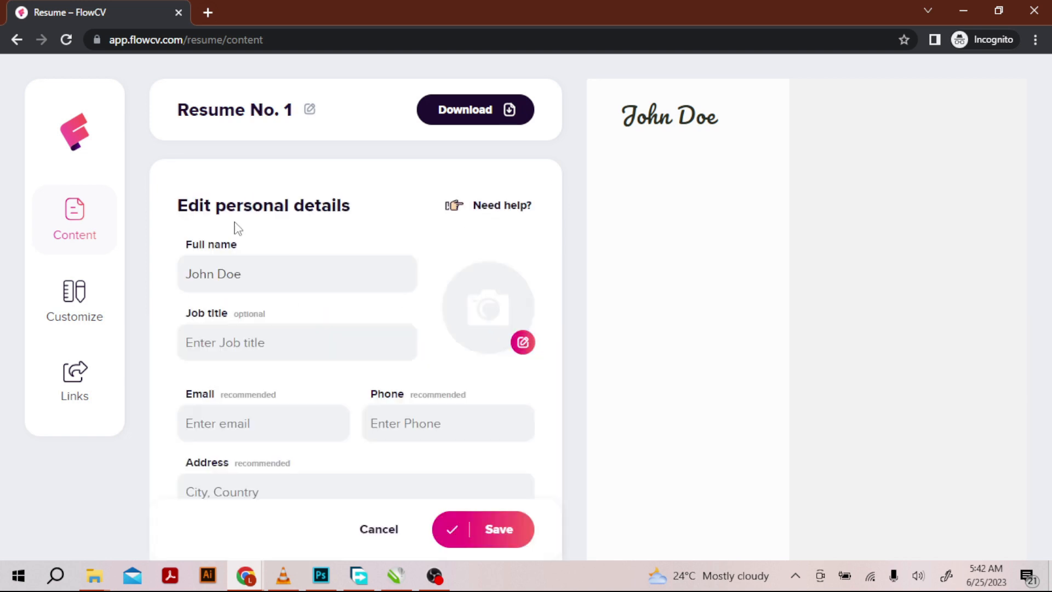
- Set the job title to "UX/UI Designer" and fill in the contact's email, phone number and address
{"action": "left_click", "coordinate": [244, 353]}
{"action": "key", "text": "ctrl+v"}
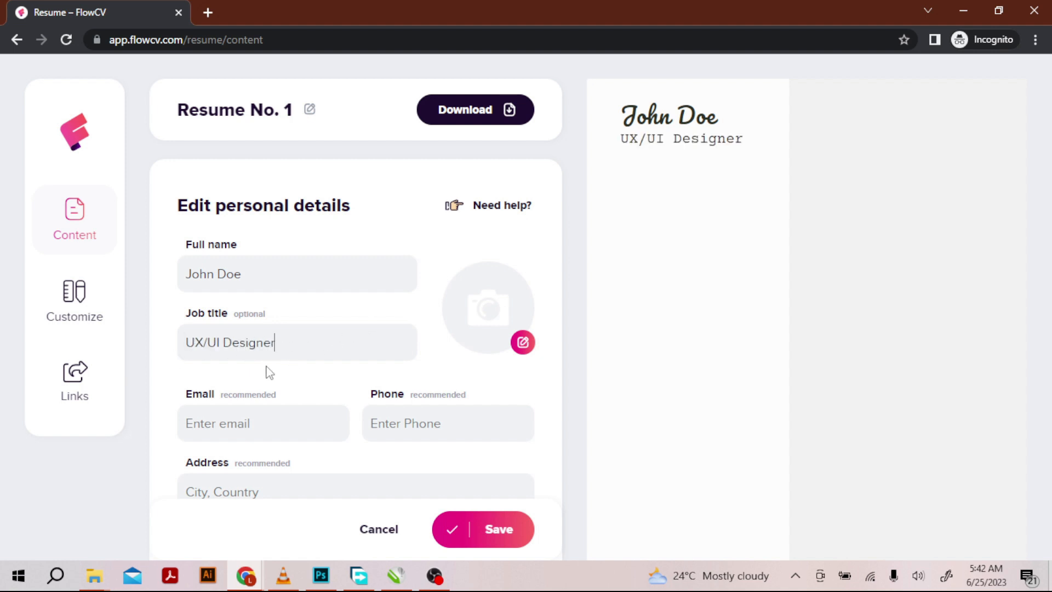
{"action": "left_click", "coordinate": [256, 428]}
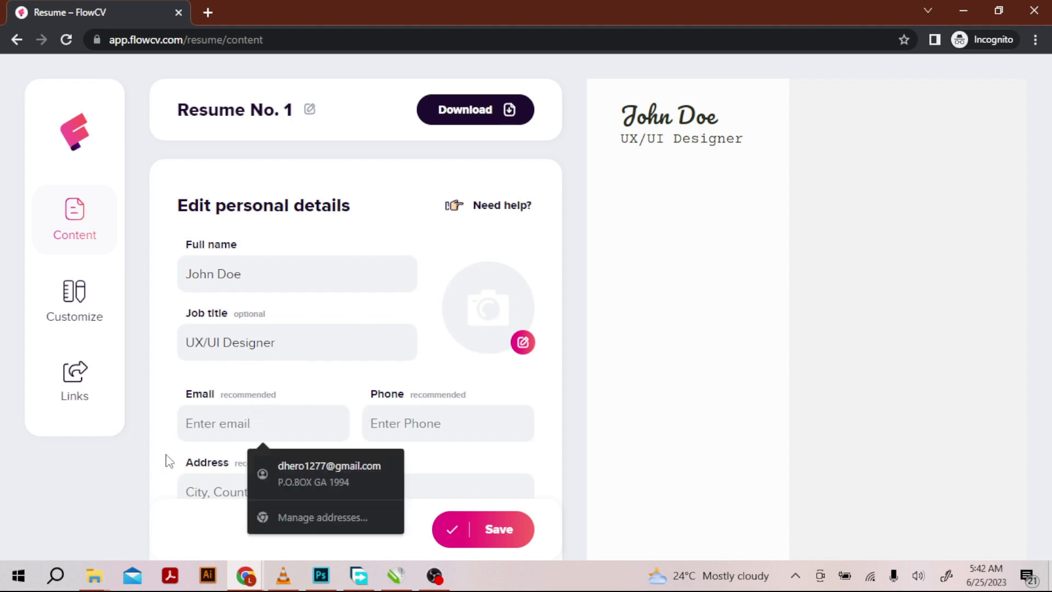
{"action": "left_click", "coordinate": [197, 448]}
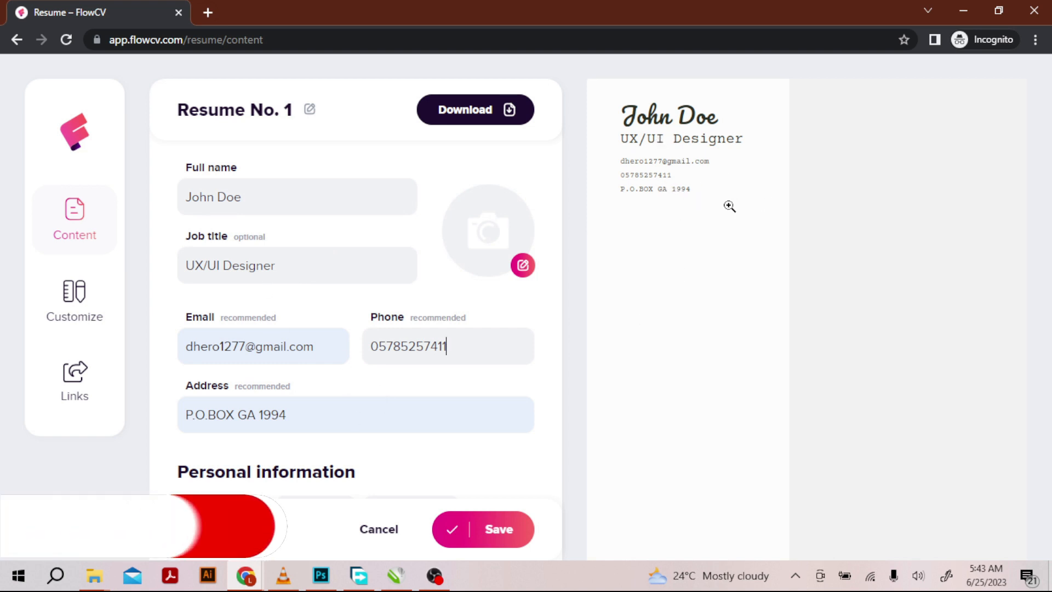
- Add the optional date of birth to the personal information and choose its day, month and year
{"action": "scroll", "coordinate": [462, 429], "scroll_direction": "down", "scroll_amount": 1}
{"action": "scroll", "coordinate": [464, 436], "scroll_direction": "down", "scroll_amount": 2}
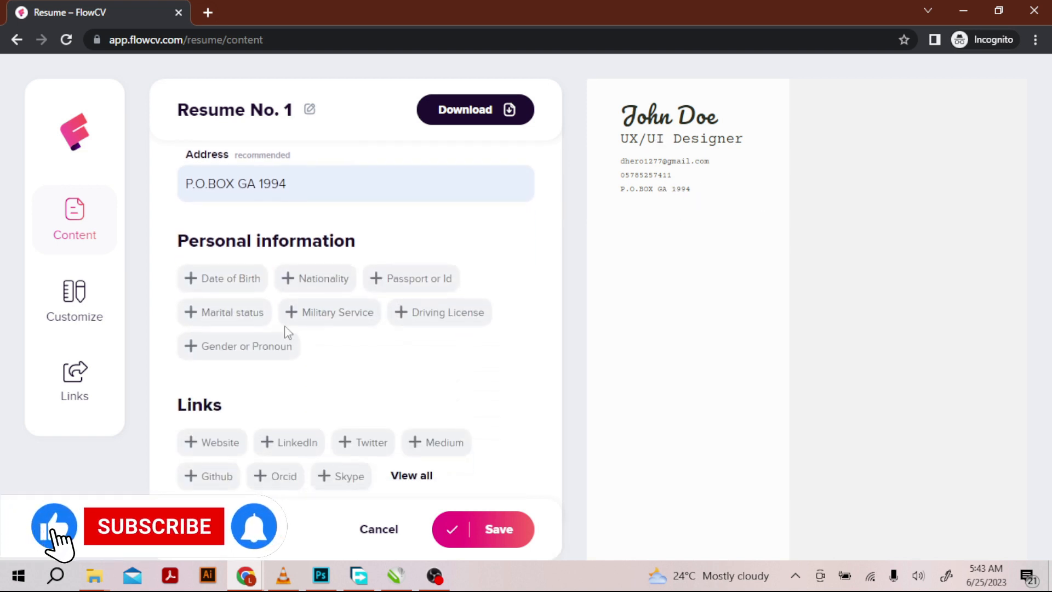
{"action": "left_click", "coordinate": [228, 278]}
{"action": "left_click", "coordinate": [263, 302]}
{"action": "left_click", "coordinate": [269, 340]}
{"action": "left_click", "coordinate": [389, 308]}
{"action": "left_click", "coordinate": [404, 301]}
{"action": "left_click", "coordinate": [364, 400]}
{"action": "left_click", "coordinate": [439, 300]}
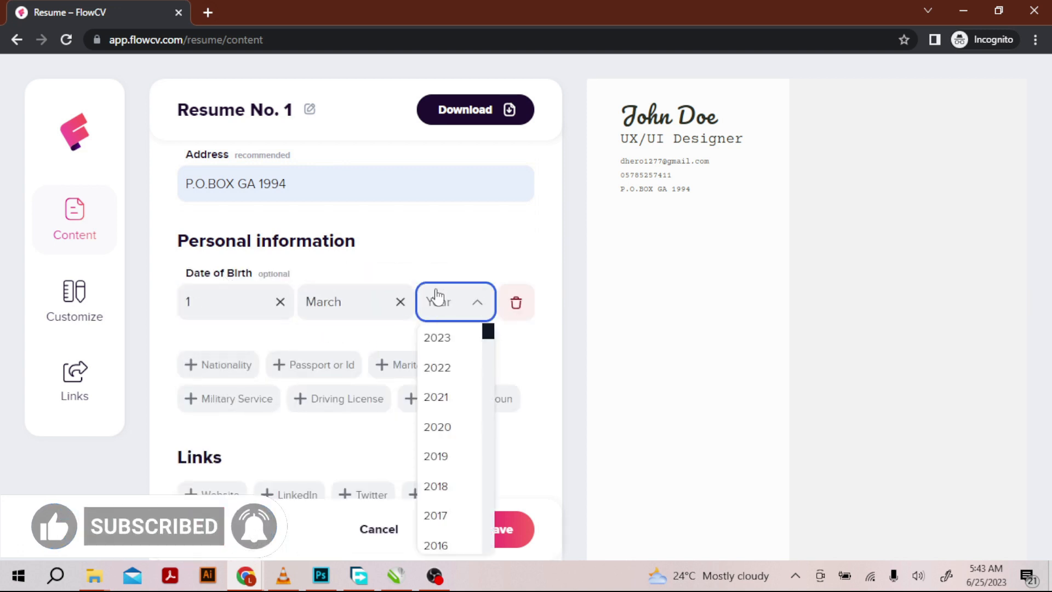
{"action": "left_click", "coordinate": [453, 400]}
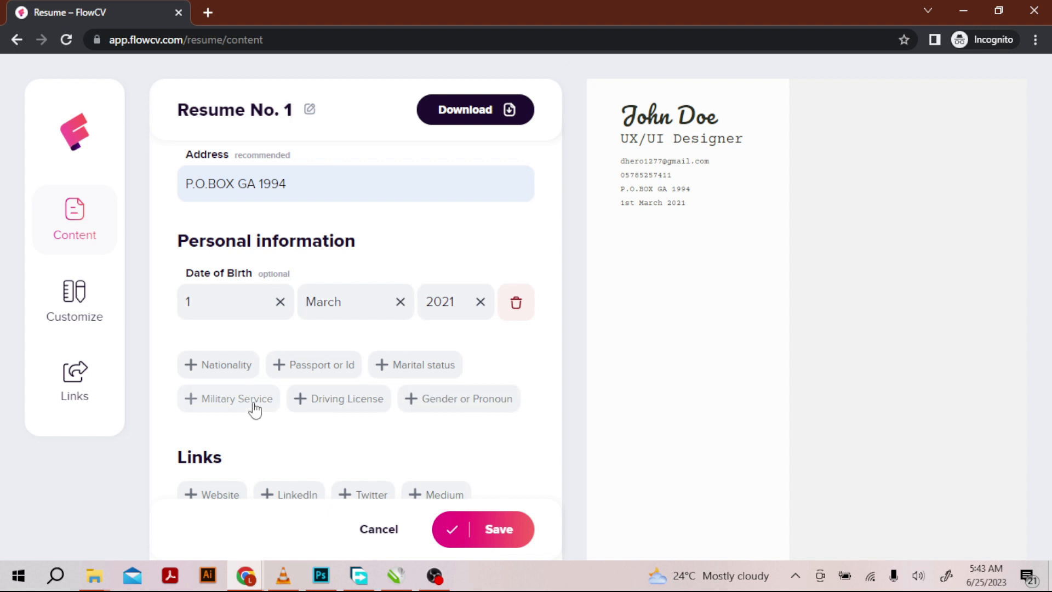
{"action": "scroll", "coordinate": [308, 429], "scroll_direction": "down", "scroll_amount": 1}
{"action": "scroll", "coordinate": [307, 429], "scroll_direction": "down", "scroll_amount": 1}
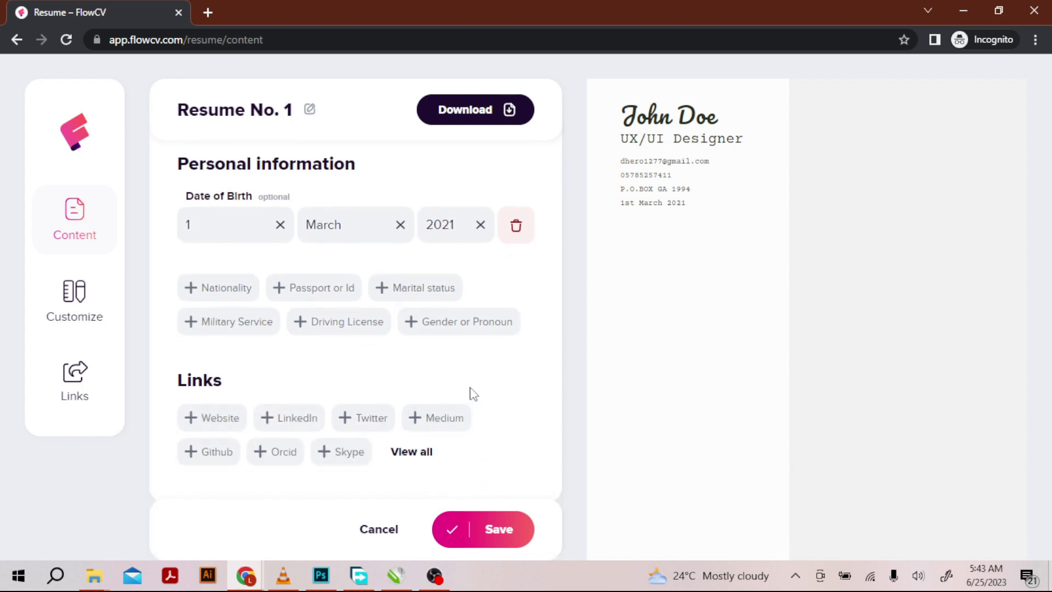
{"action": "left_click", "coordinate": [230, 417]}
{"action": "scroll", "coordinate": [427, 395], "scroll_direction": "down", "scroll_amount": 3}
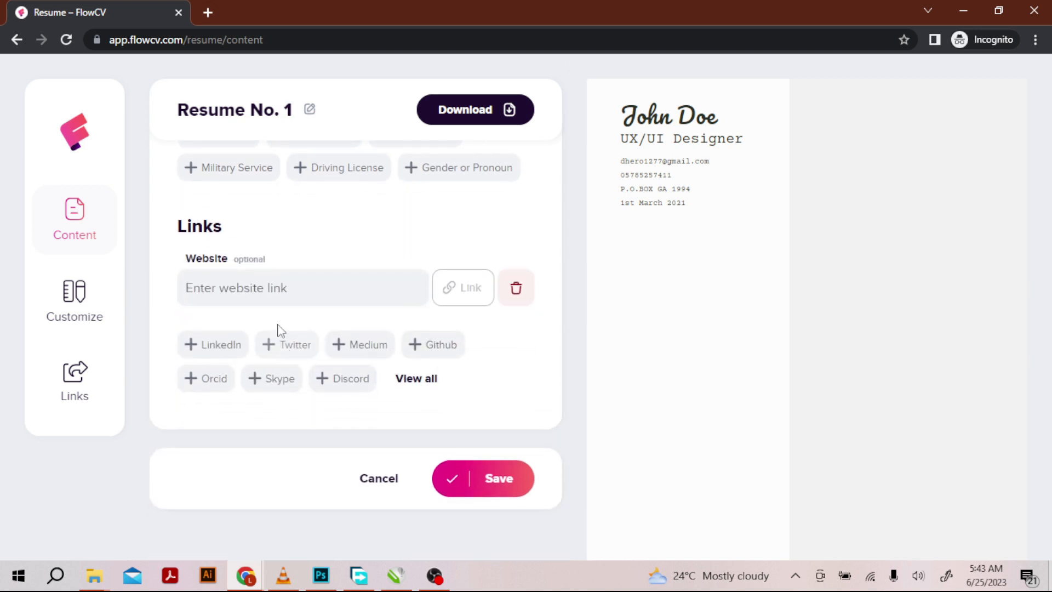
{"action": "left_click", "coordinate": [512, 300]}
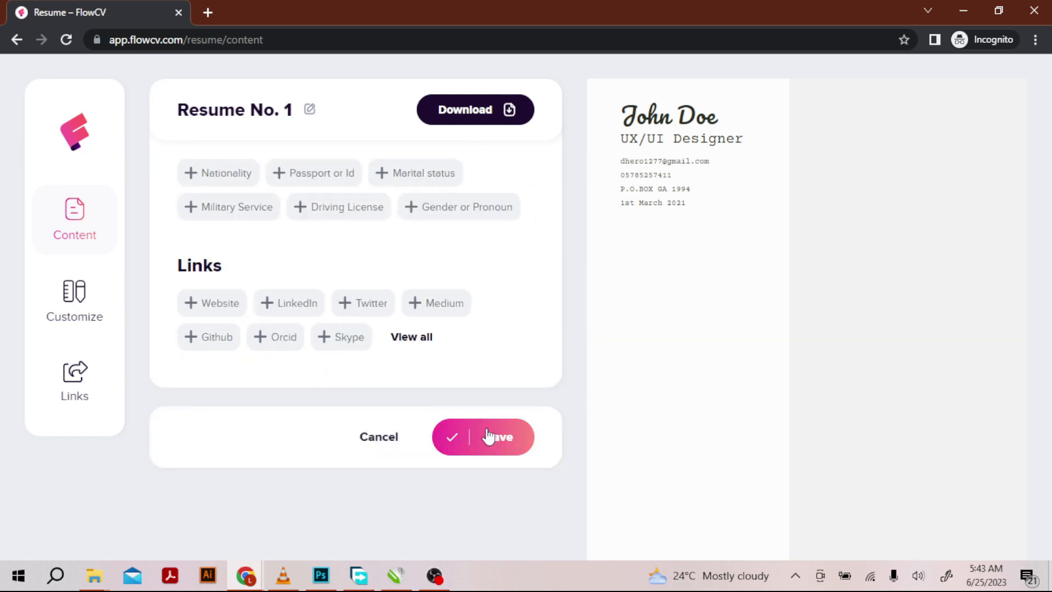
- Save the personal details and start a new Profile entry in the resume content
{"action": "left_click", "coordinate": [508, 438]}
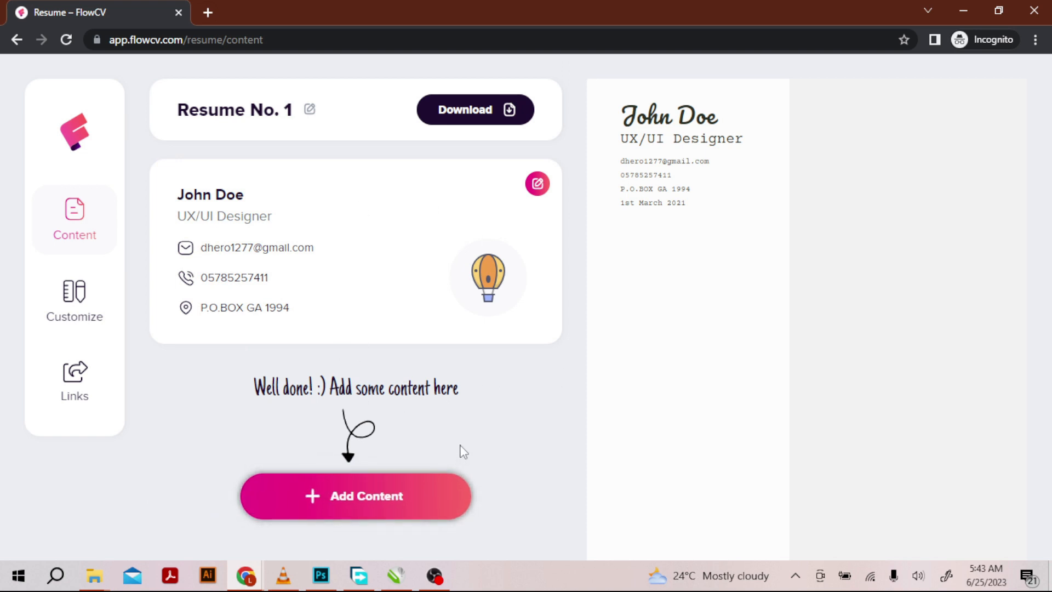
{"action": "left_click", "coordinate": [365, 501]}
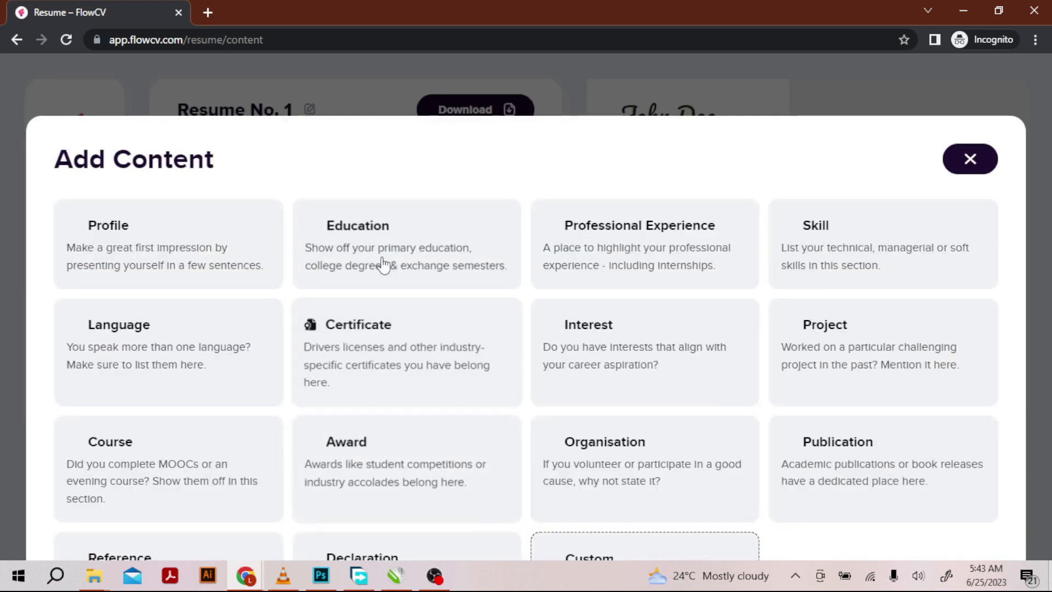
{"action": "left_click", "coordinate": [180, 241]}
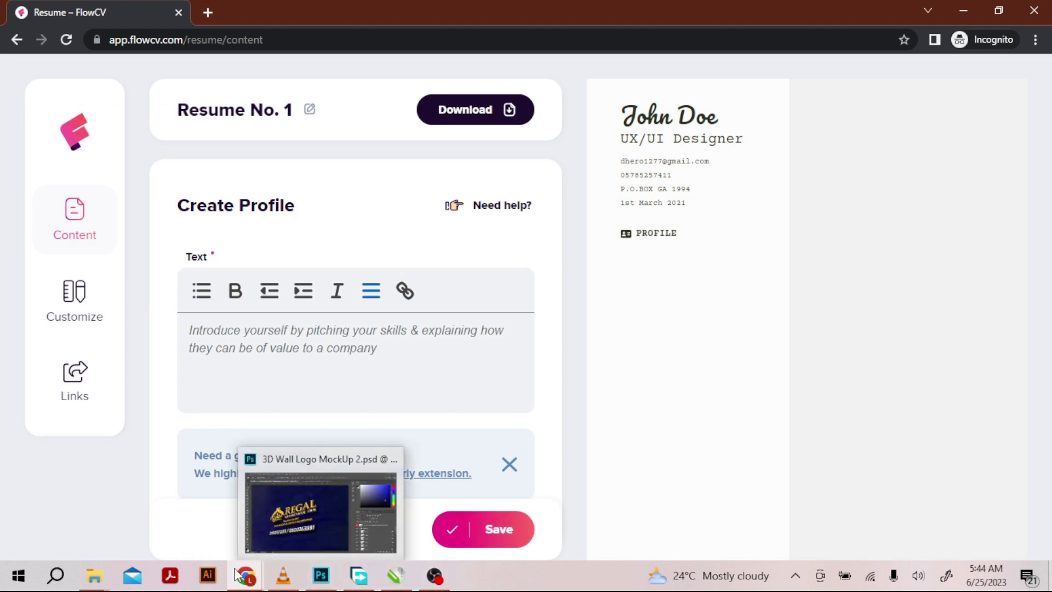
- Switch to ChatGPT, copy the Objective paragraph of the sample resume, and switch back to FlowCV
{"action": "mouse_move", "coordinate": [238, 574]}
{"action": "left_click", "coordinate": [167, 481]}
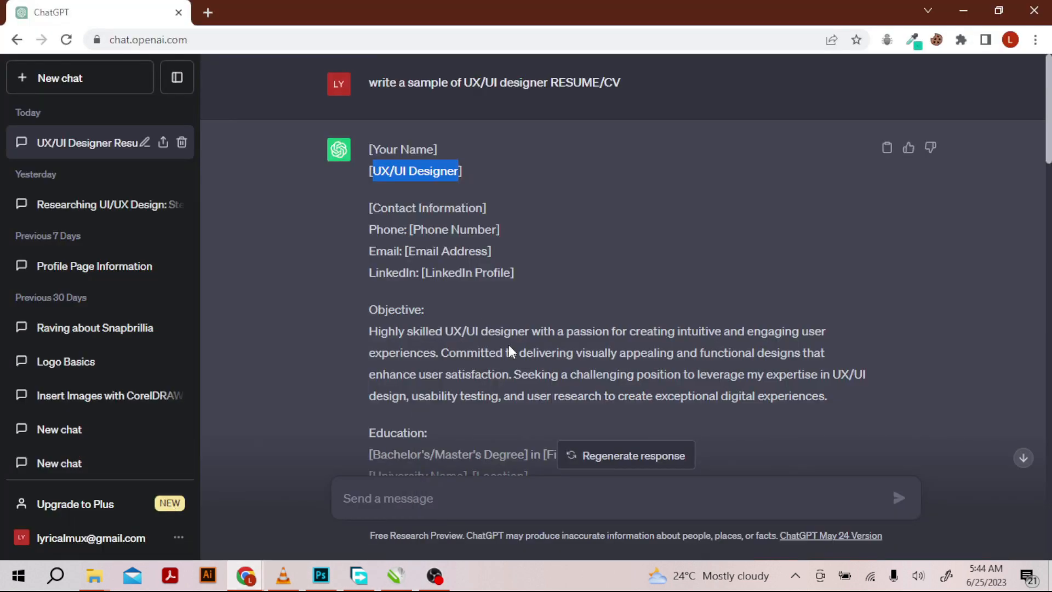
{"action": "left_click_drag", "start_coordinate": [370, 329], "coordinate": [838, 399]}
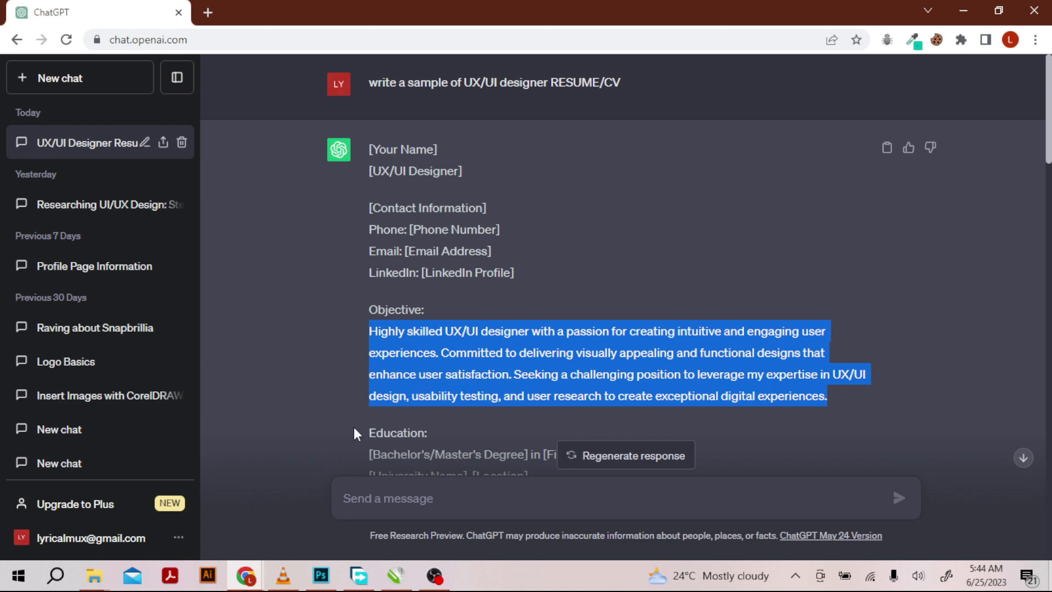
{"action": "left_click", "coordinate": [246, 576]}
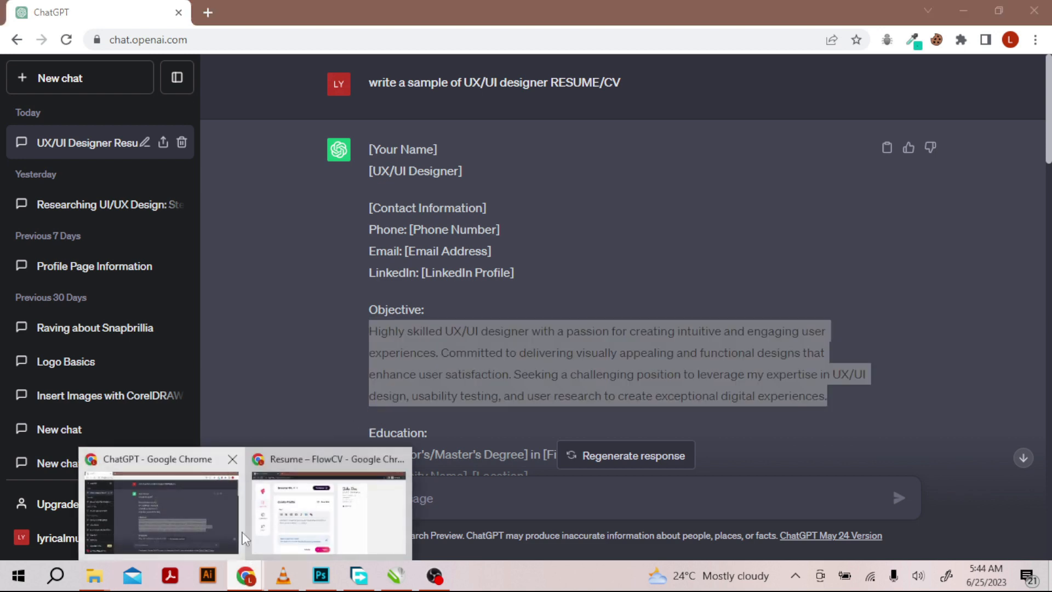
{"action": "left_click", "coordinate": [306, 509]}
- Paste the copied objective paragraph into the profile text and view the resume in the enlarged preview
{"action": "left_click", "coordinate": [392, 381]}
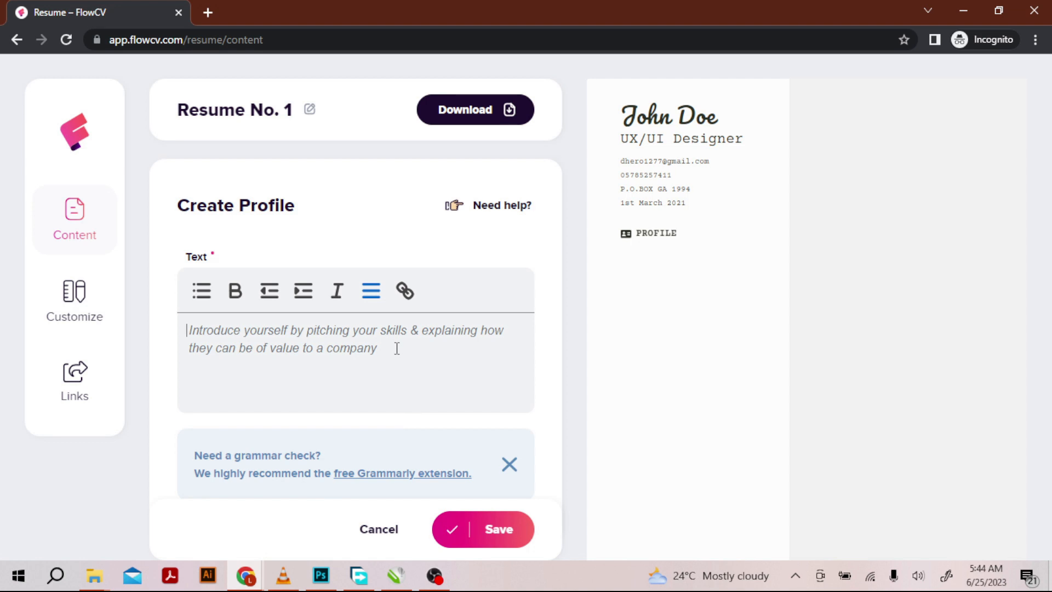
{"action": "type", "text": "Highly skilled UX/UI designer with a passion for creating intuitive and engaging user experiences. Committed to delivering visually appealing and functional designs that enhance user satisfaction. Seeking a challenging position to leverage my expertise in UX/UI design, usability testing, and user research to create exceptional digital experiences."}
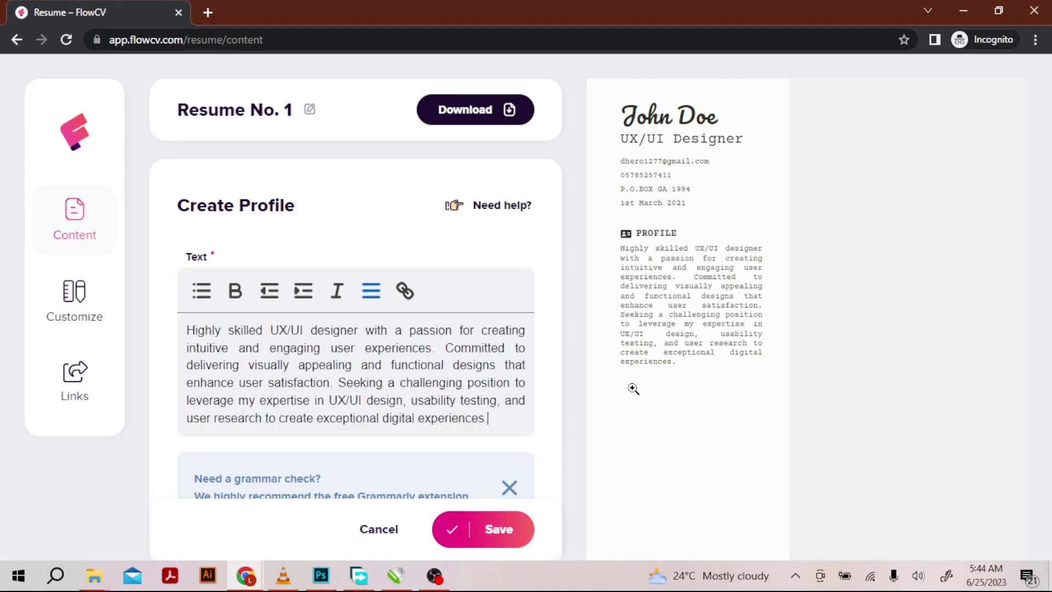
{"action": "left_click", "coordinate": [660, 307]}
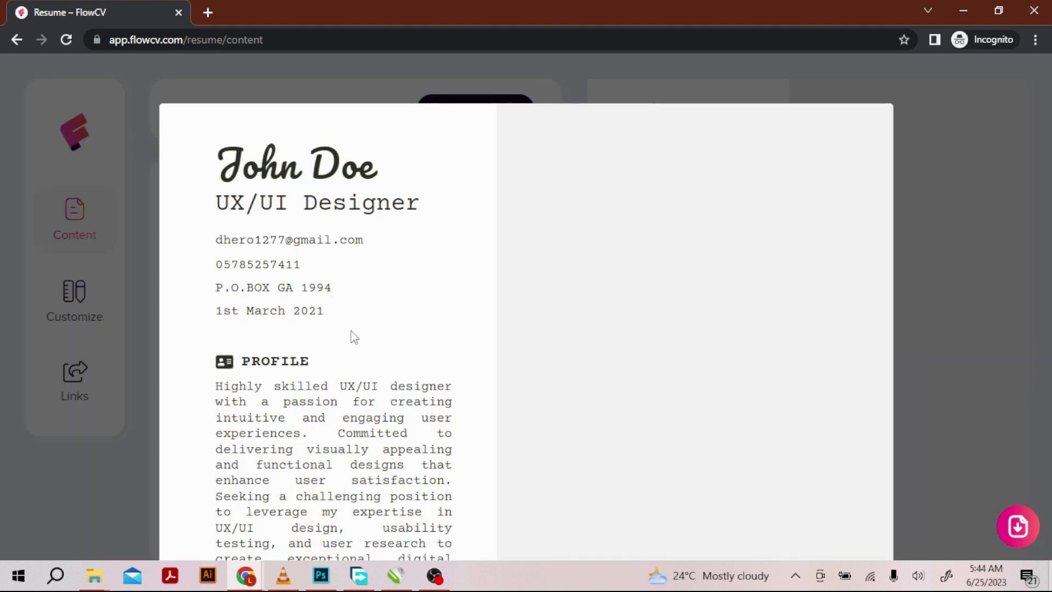
{"action": "scroll", "coordinate": [469, 310], "scroll_direction": "down", "scroll_amount": 7}
{"action": "scroll", "coordinate": [470, 310], "scroll_direction": "up", "scroll_amount": 6}
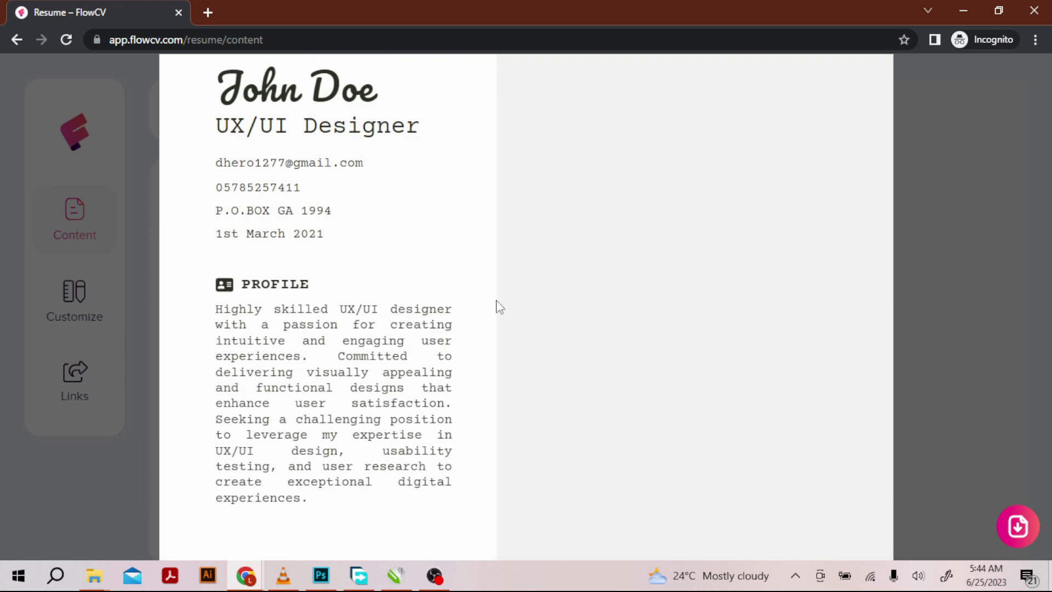
{"action": "left_click", "coordinate": [585, 296]}
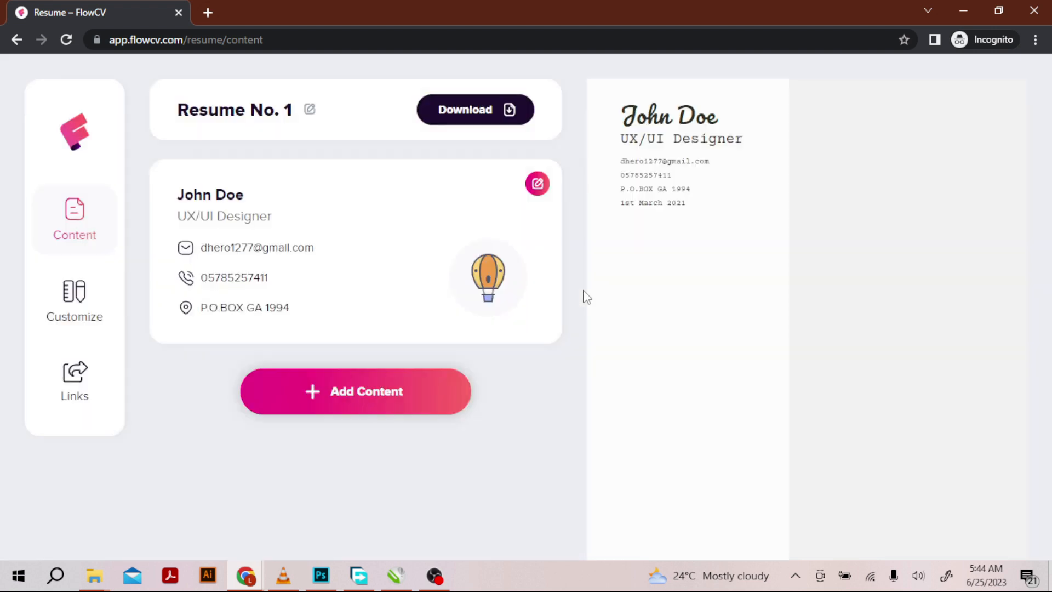
- Create a Profile entry containing the copied objective paragraph and save it
{"action": "left_click", "coordinate": [393, 396]}
{"action": "left_click", "coordinate": [98, 236]}
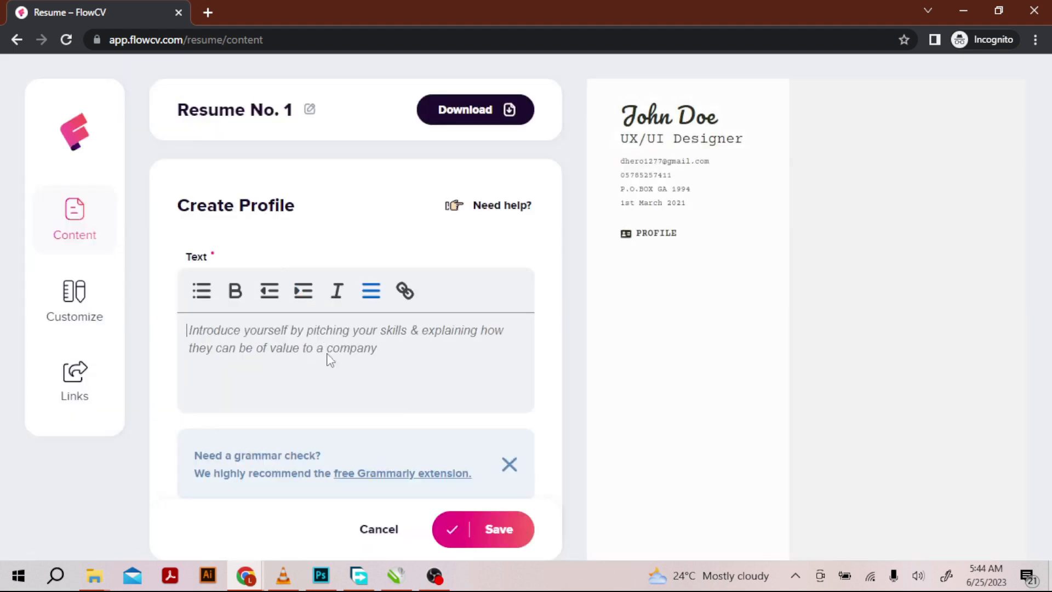
{"action": "type", "text": "Highly skilled UX/UI designer with a passion for creating intuitive and engaging user experiences. Committed to delivering visually appealing and functional designs that enhance user satisfaction. Seeking a challenging position to leverage my expertise in UX/UI design, usability testing, and user research to create exceptional digital experiences."}
{"action": "scroll", "coordinate": [451, 433], "scroll_direction": "down", "scroll_amount": 3}
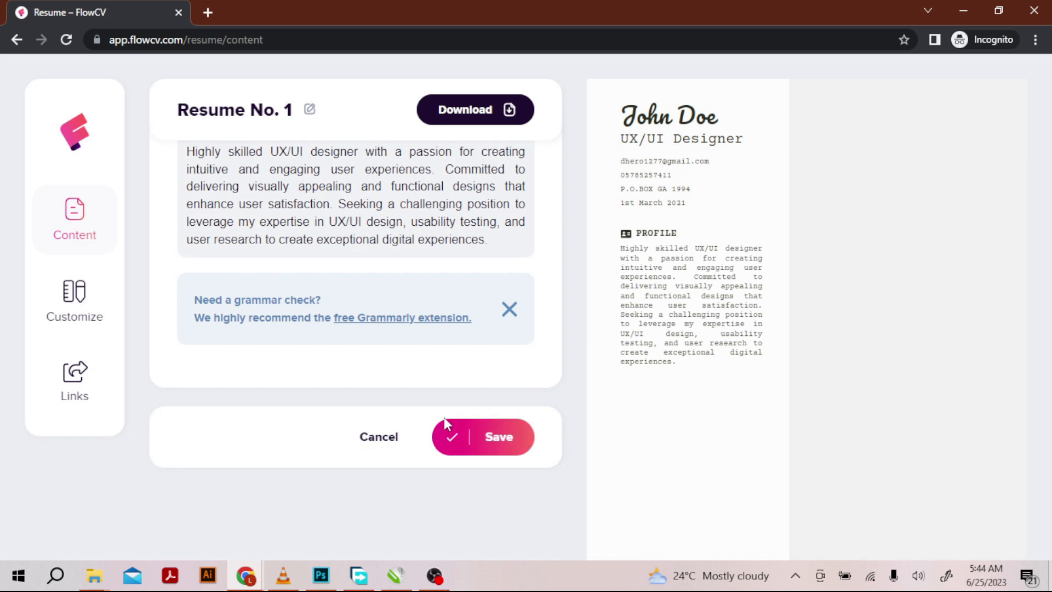
{"action": "left_click", "coordinate": [495, 433]}
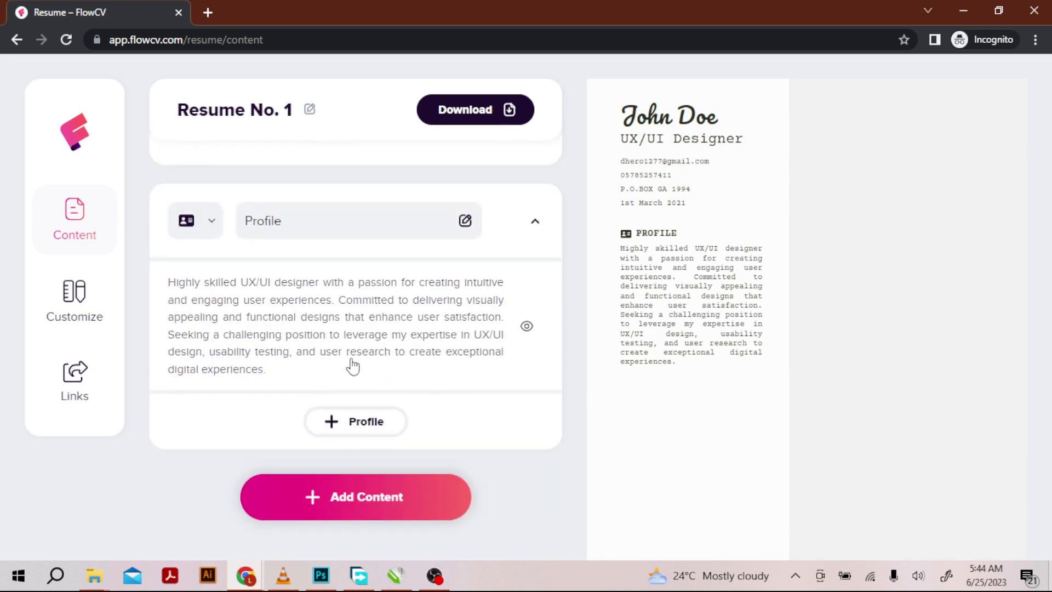
- Open the content section choices, then switch to ChatGPT and review the sample's Education and Skills sections
{"action": "left_click", "coordinate": [348, 517]}
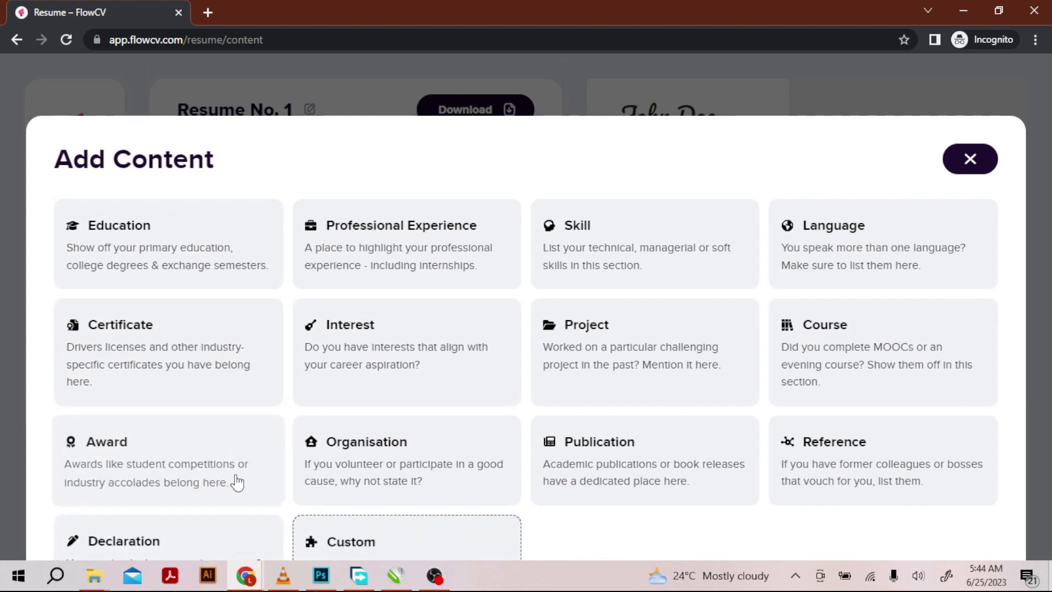
{"action": "left_click", "coordinate": [245, 575]}
{"action": "left_click", "coordinate": [220, 514]}
{"action": "scroll", "coordinate": [469, 416], "scroll_direction": "down", "scroll_amount": 6}
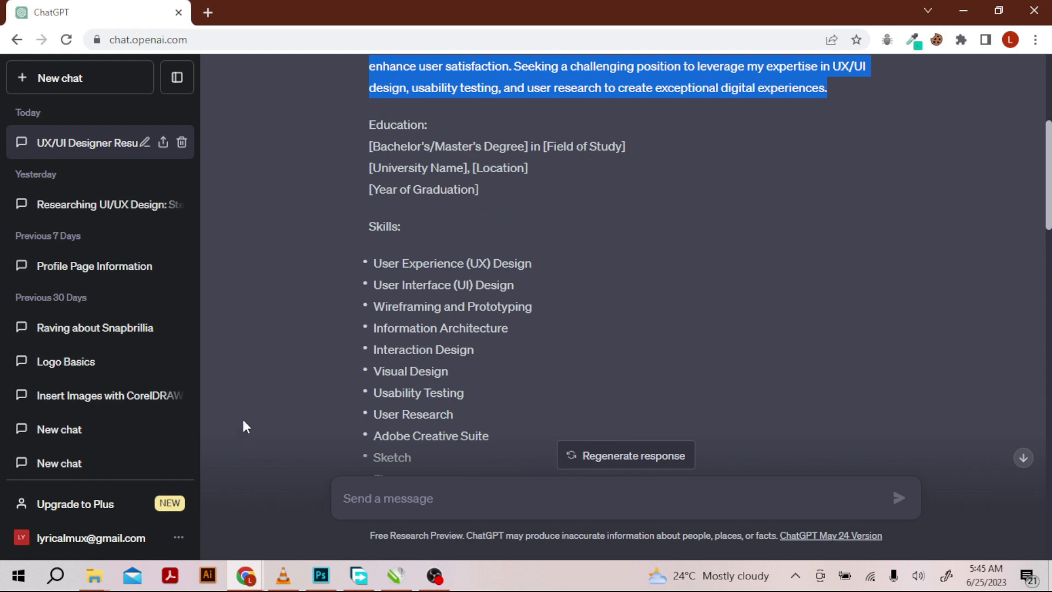
{"action": "mouse_move", "coordinate": [235, 586]}
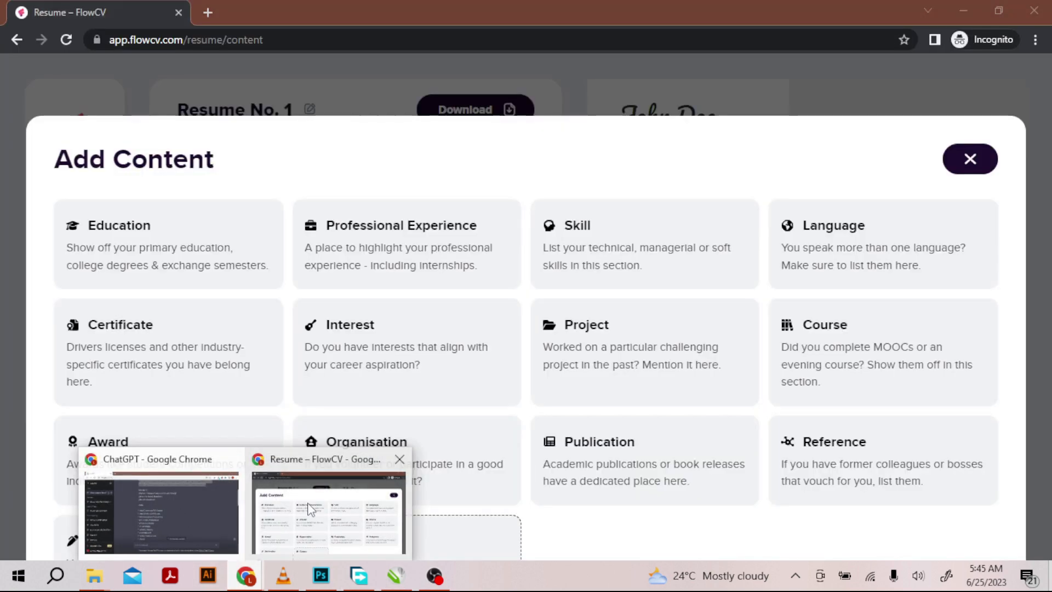
- Switch back to FlowCV, start a new Education entry and review its degree, school, date and description fields
{"action": "left_click", "coordinate": [327, 510]}
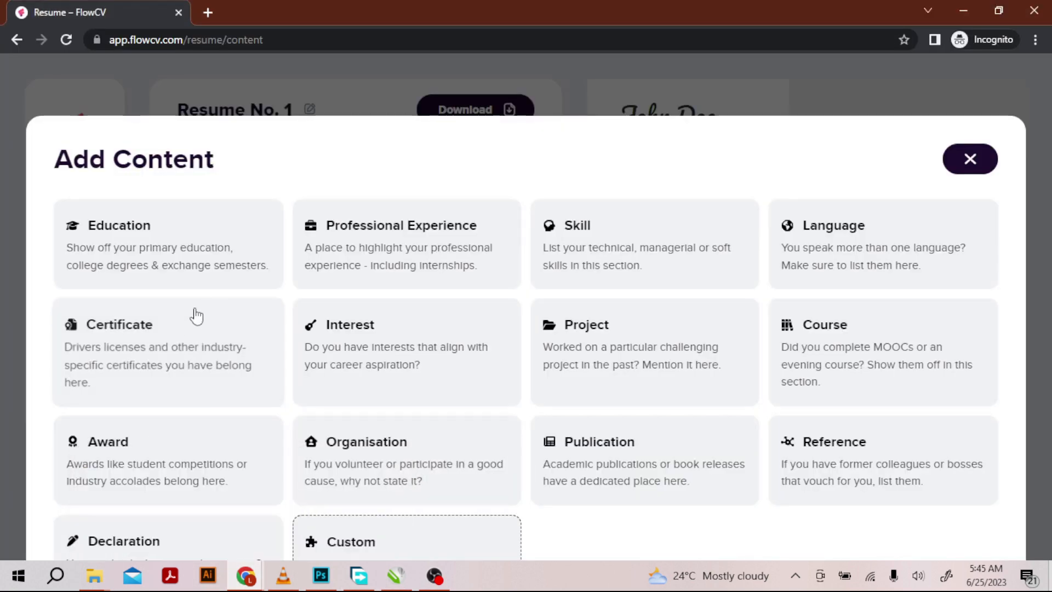
{"action": "left_click", "coordinate": [195, 242]}
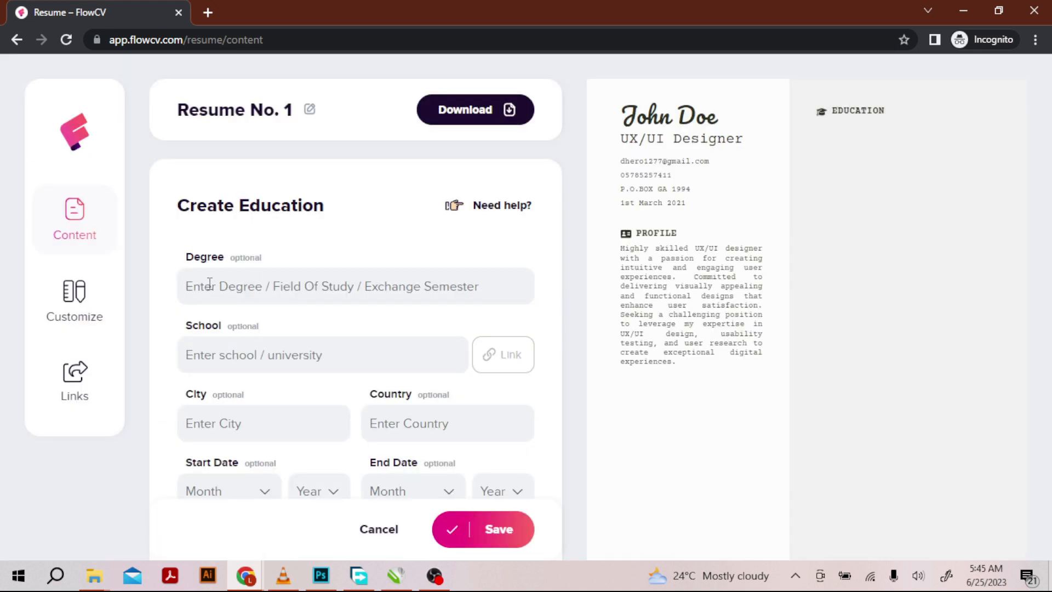
{"action": "scroll", "coordinate": [253, 302], "scroll_direction": "down", "scroll_amount": 1}
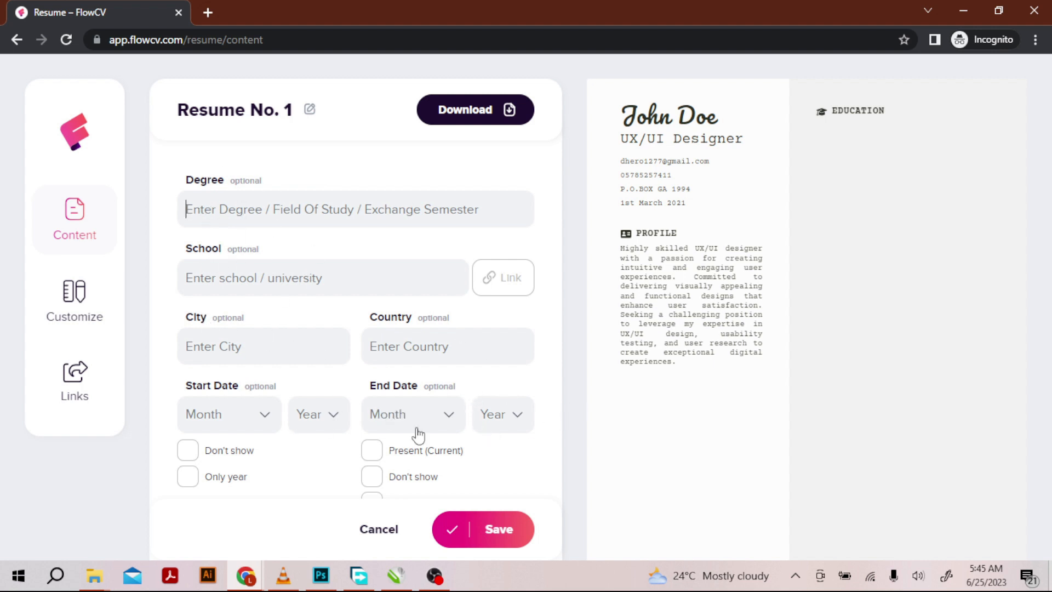
{"action": "scroll", "coordinate": [336, 425], "scroll_direction": "down", "scroll_amount": 3}
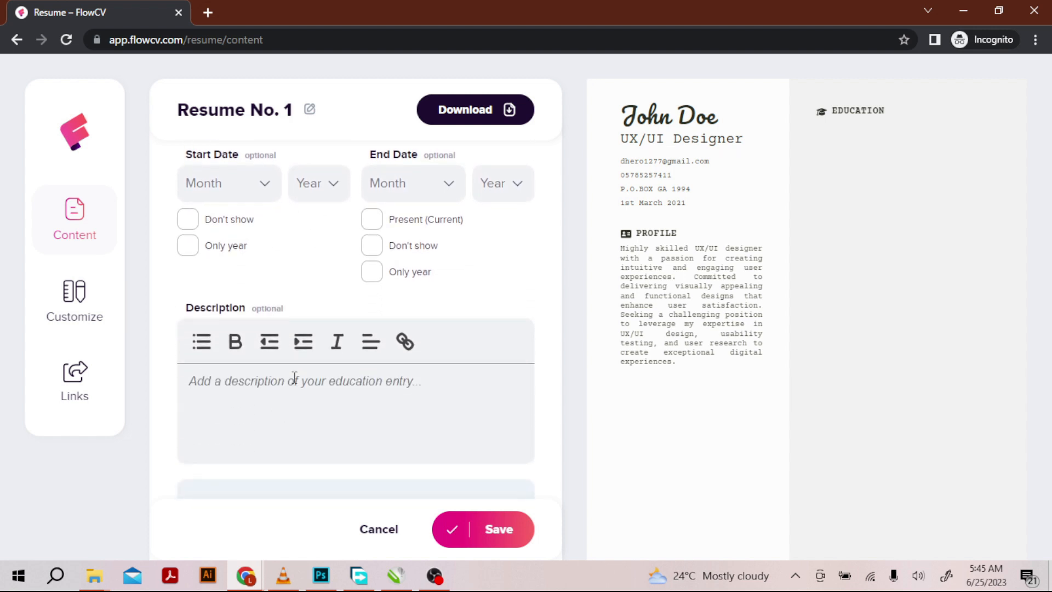
{"action": "scroll", "coordinate": [355, 397], "scroll_direction": "down", "scroll_amount": 2}
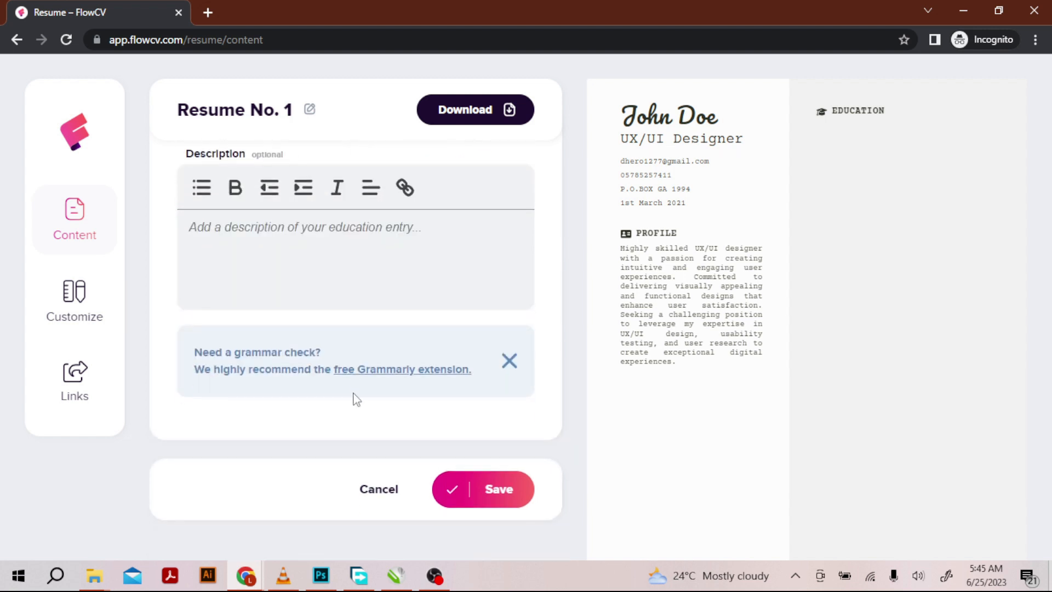
{"action": "scroll", "coordinate": [347, 410], "scroll_direction": "up", "scroll_amount": 5}
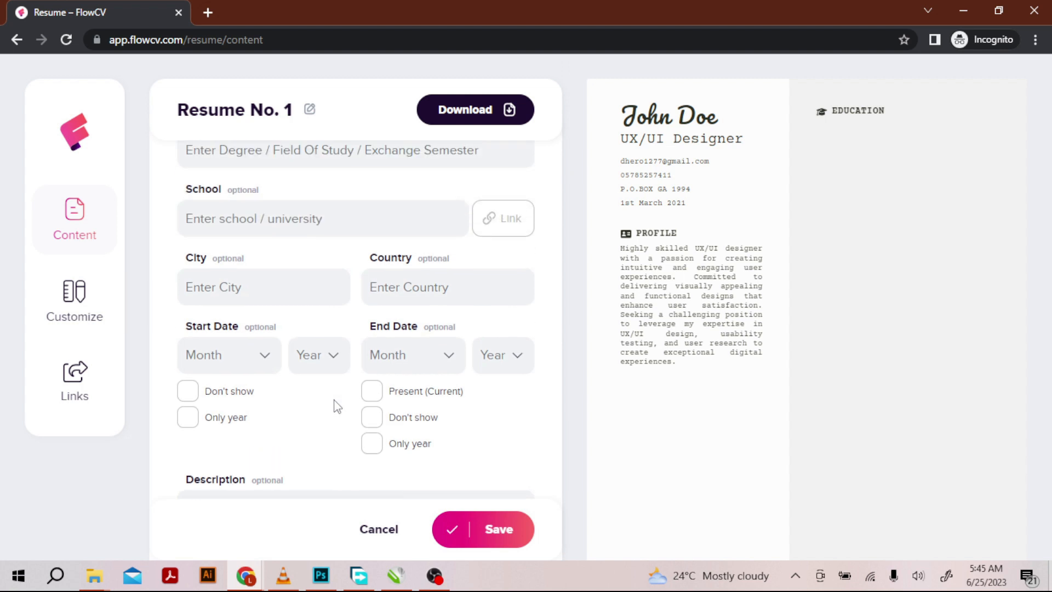
{"action": "scroll", "coordinate": [337, 406], "scroll_direction": "down", "scroll_amount": 5}
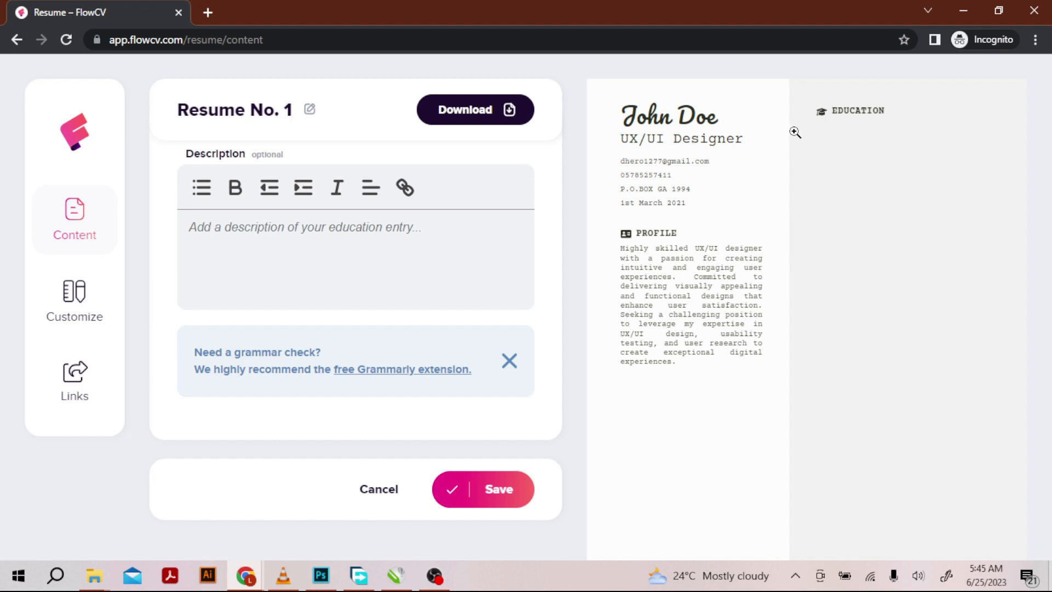
{"action": "left_click", "coordinate": [482, 115]}
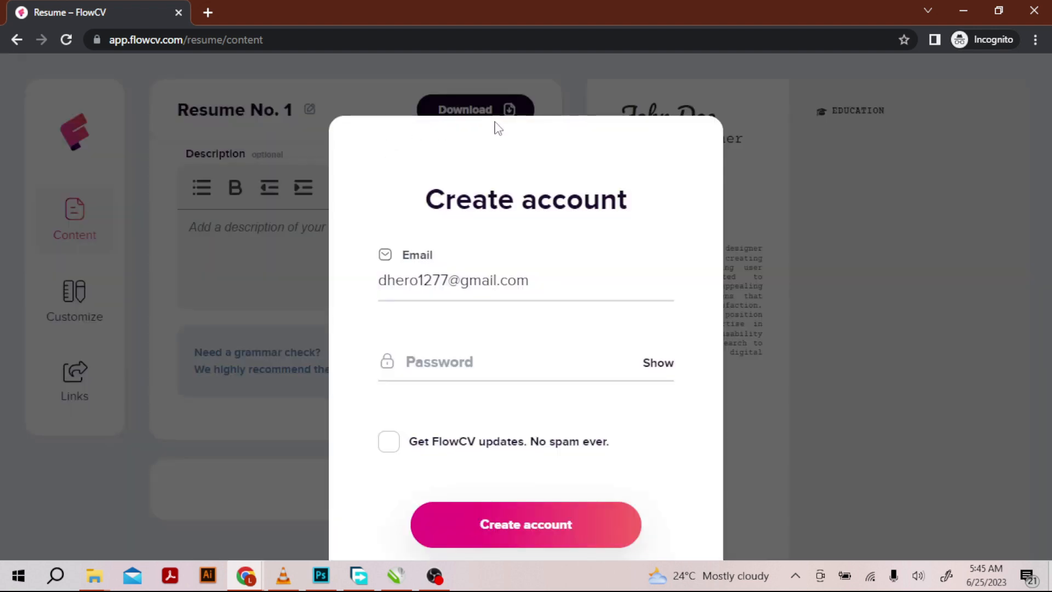
{"action": "left_click", "coordinate": [448, 281]}
{"action": "left_click_drag", "start_coordinate": [448, 281], "coordinate": [384, 282]}
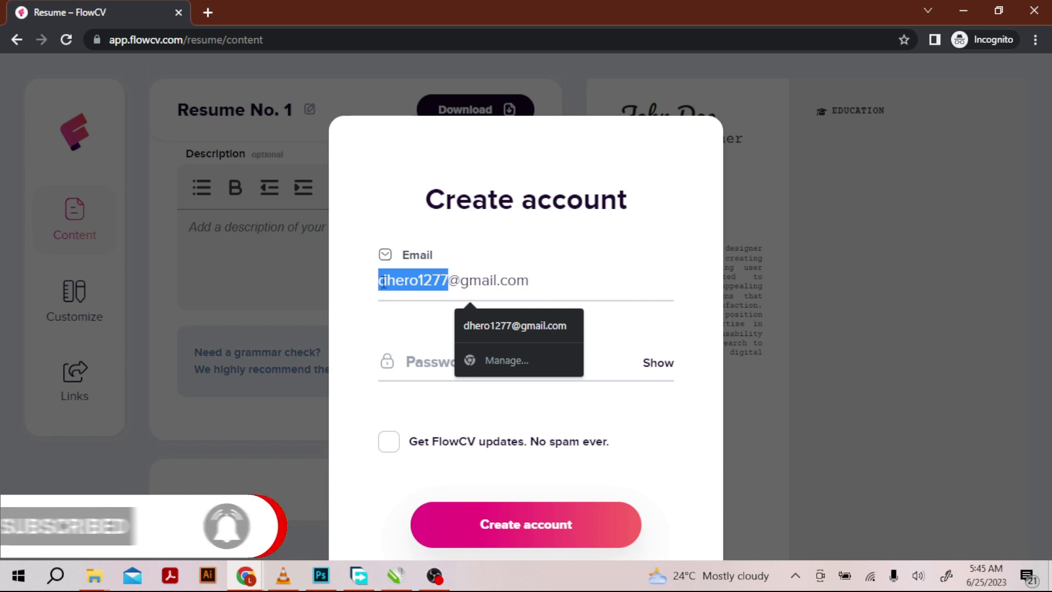
{"action": "type", "text": "gofkg"}
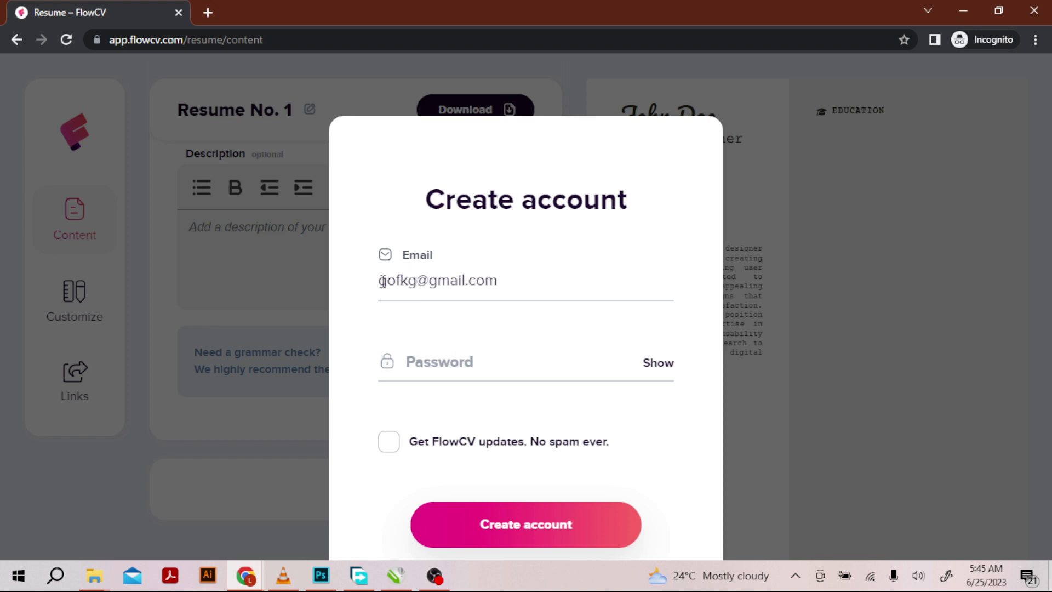
{"action": "key", "text": "BackSpace"}
{"action": "key", "text": "BackSpace"}
{"action": "key", "text": "BackSpace"}
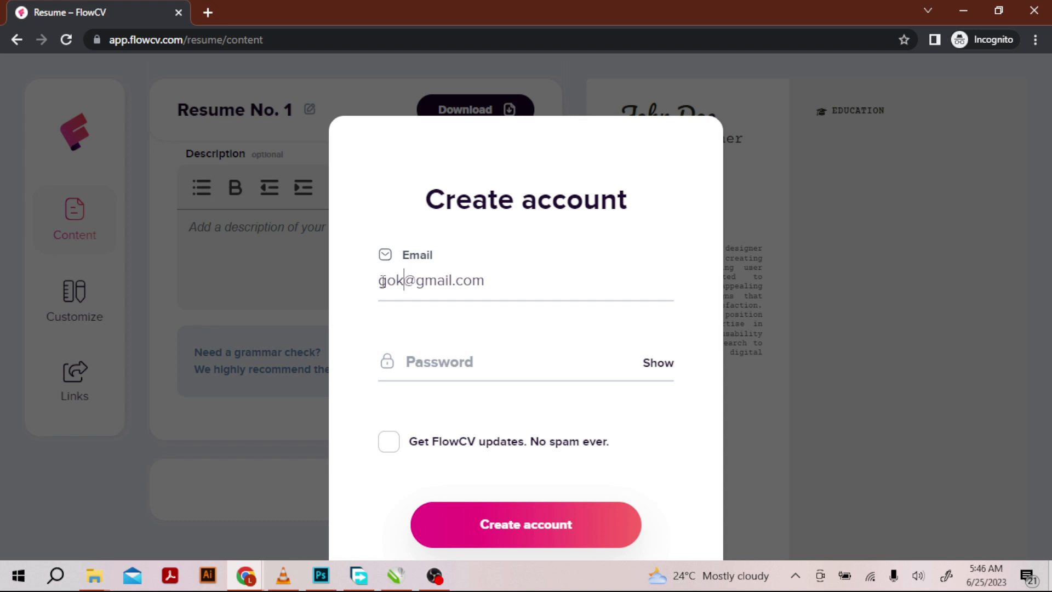
{"action": "type", "text": "a"}
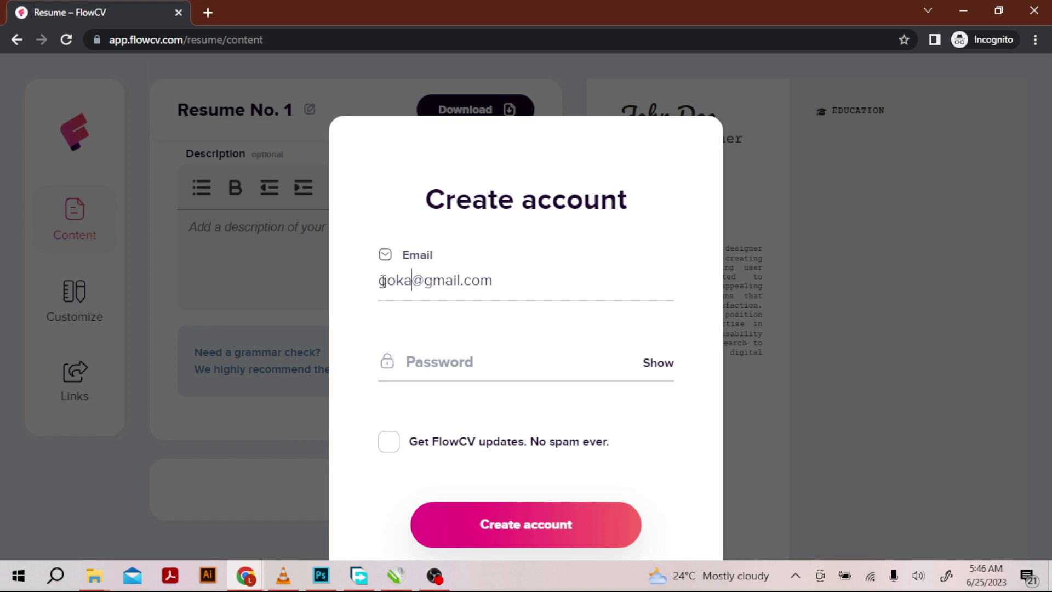
- Enter the account password and create the account without signing up for FlowCV updates, so the resume downloads
{"action": "left_click", "coordinate": [439, 358]}
{"action": "type", "text": "•••••••••"}
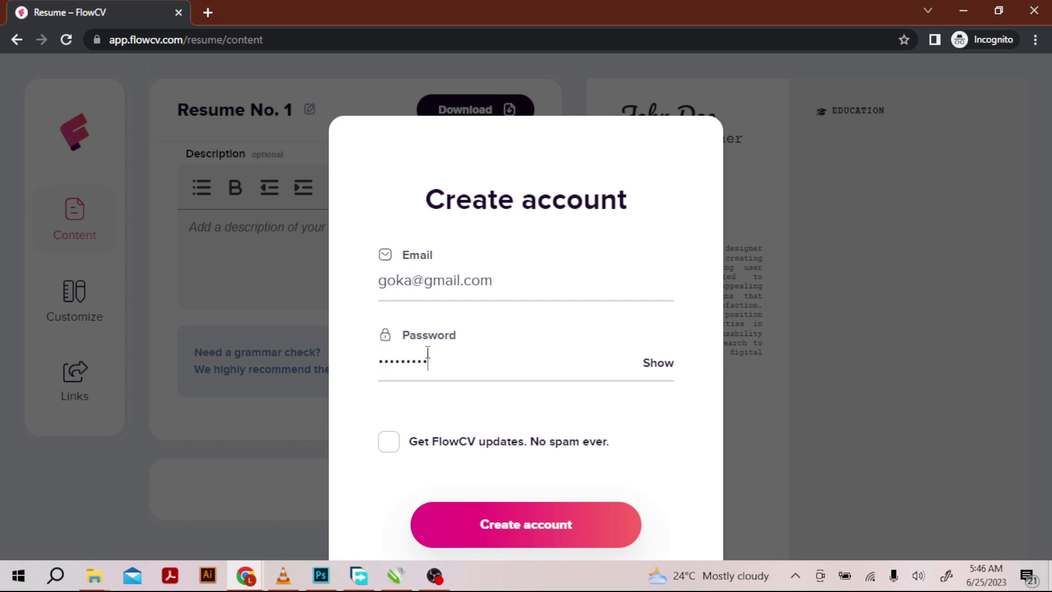
{"action": "type", "text": "•••"}
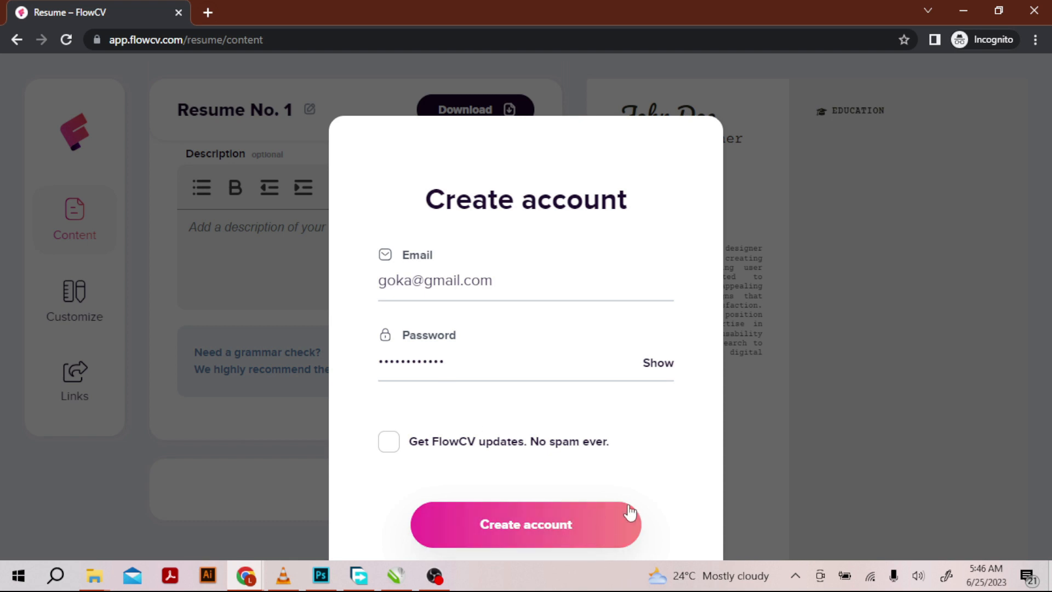
{"action": "scroll", "coordinate": [521, 463], "scroll_direction": "down", "scroll_amount": 3}
{"action": "left_click", "coordinate": [532, 369]}
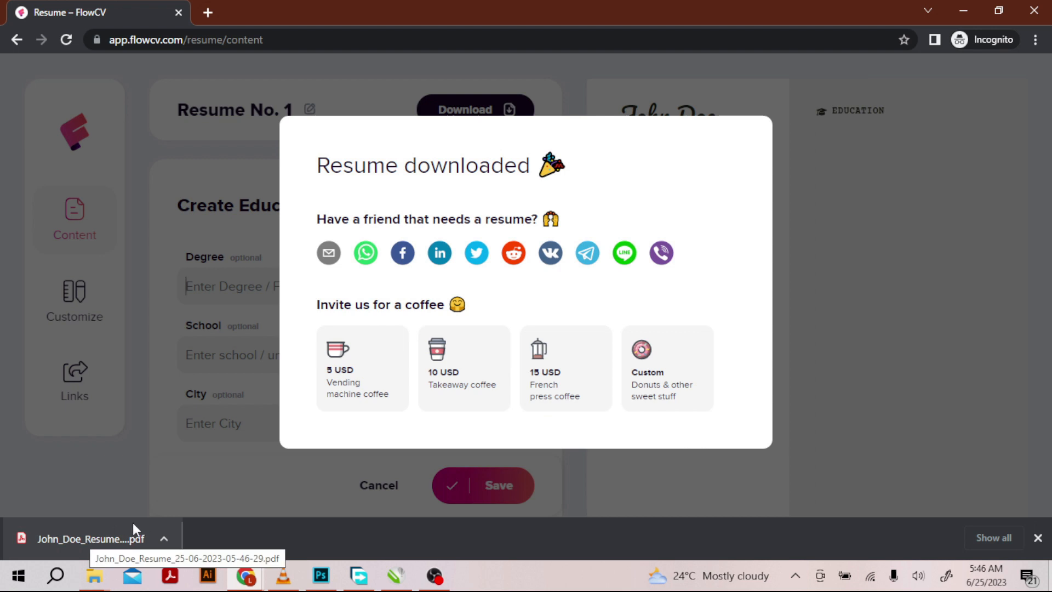
- Review the downloaded resume PDF in a new browser tab and check its print settings without printing
{"action": "left_click_drag", "start_coordinate": [54, 539], "coordinate": [333, 20]}
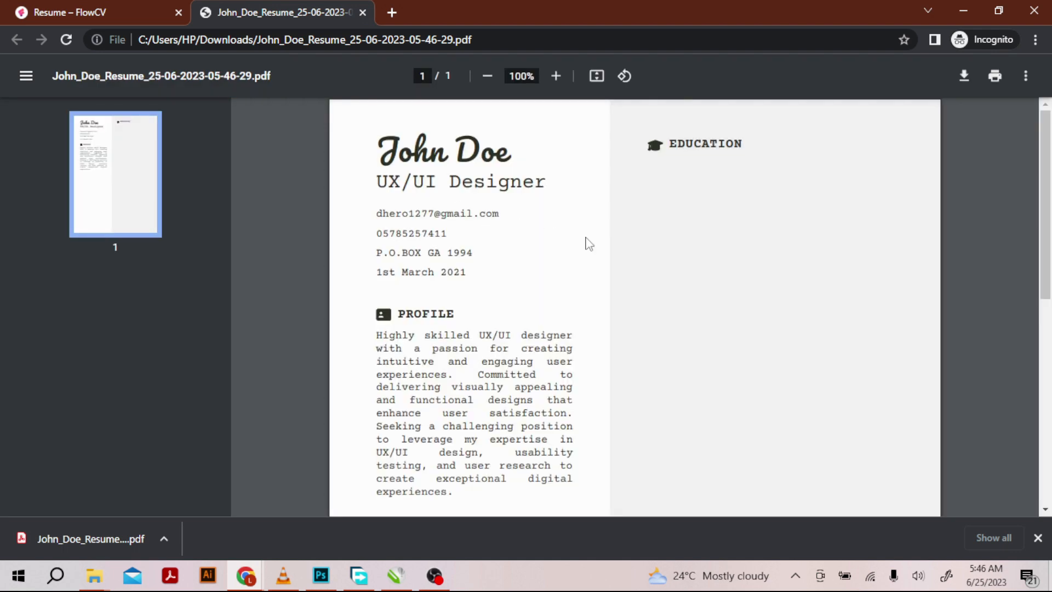
{"action": "scroll", "coordinate": [588, 245], "scroll_direction": "down", "scroll_amount": 8}
{"action": "scroll", "coordinate": [586, 238], "scroll_direction": "up", "scroll_amount": 8}
{"action": "scroll", "coordinate": [582, 235], "scroll_direction": "down", "scroll_amount": 8}
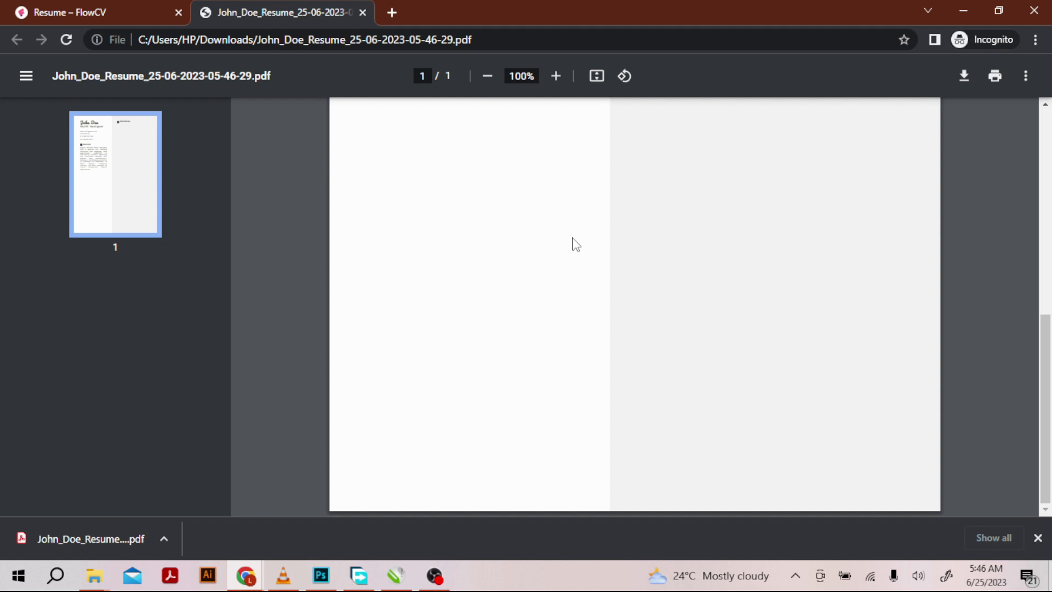
{"action": "scroll", "coordinate": [572, 240], "scroll_direction": "up", "scroll_amount": 8}
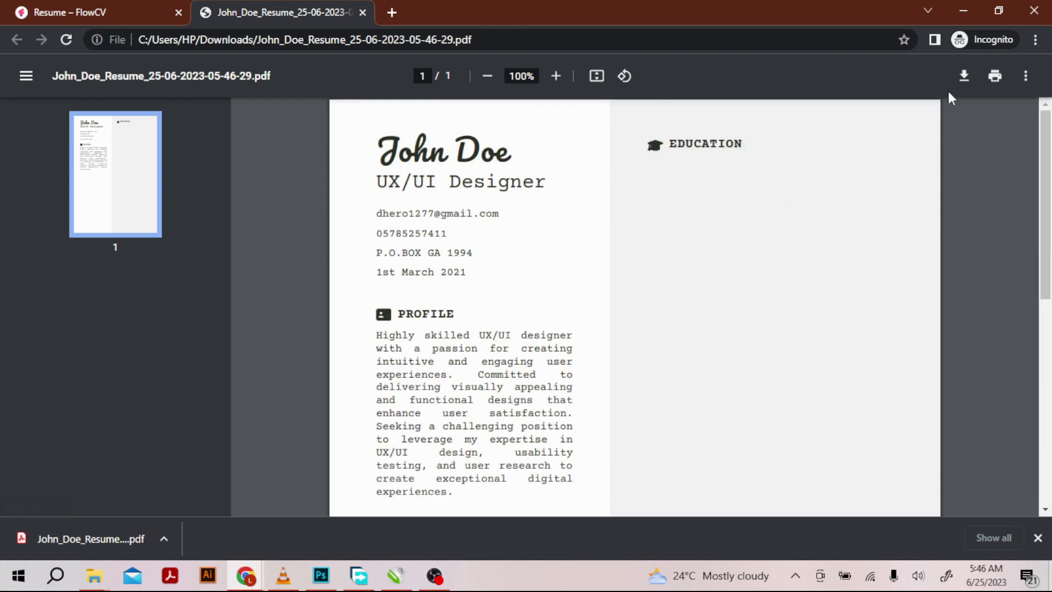
{"action": "left_click", "coordinate": [995, 76]}
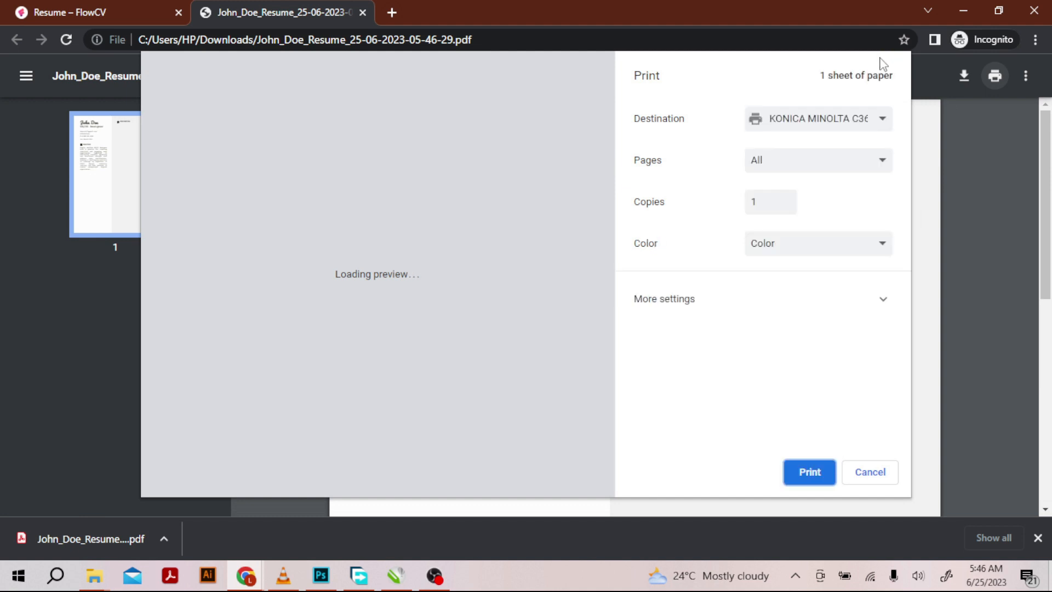
{"action": "left_click", "coordinate": [871, 474]}
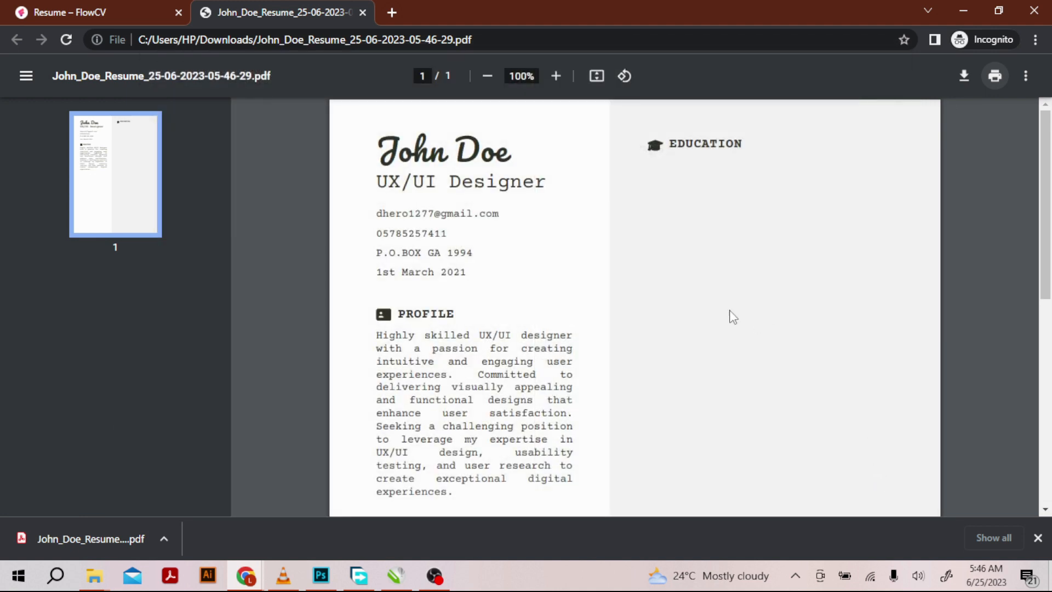